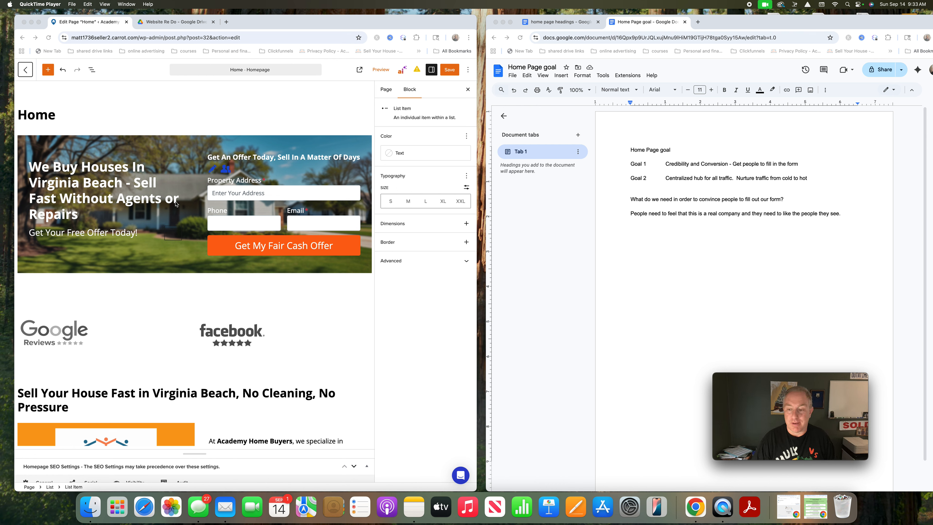
{"action": "scroll", "coordinate": [173, 217], "scroll_direction": "down", "scroll_amount": 5}
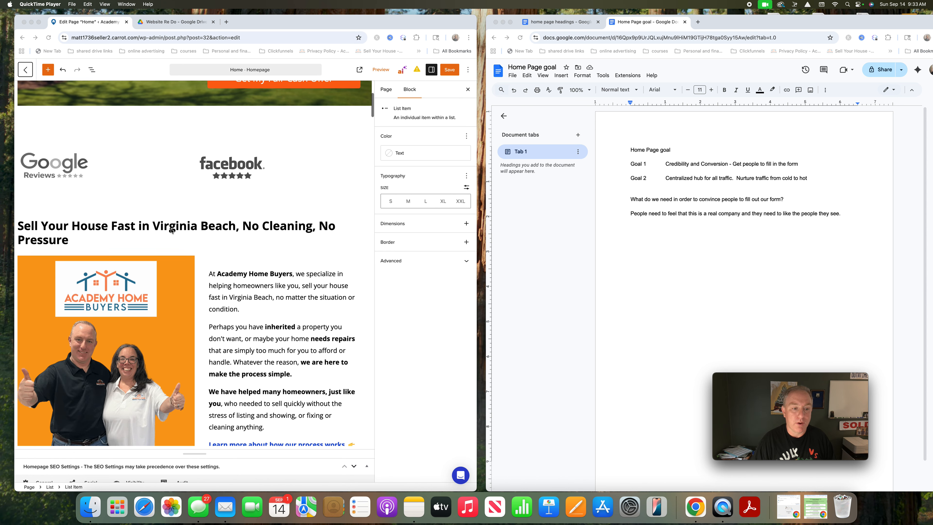
{"action": "scroll", "coordinate": [171, 230], "scroll_direction": "down", "scroll_amount": 2}
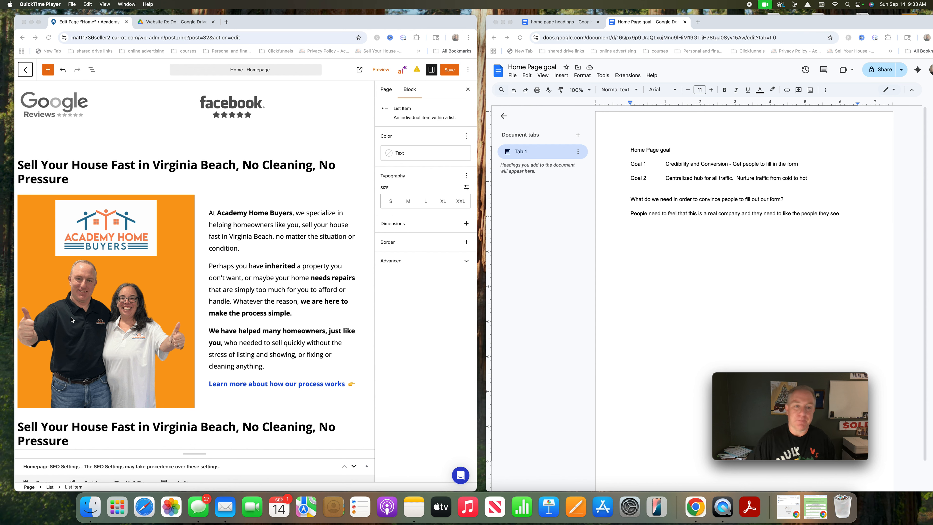
{"action": "scroll", "coordinate": [187, 270], "scroll_direction": "up", "scroll_amount": 10}
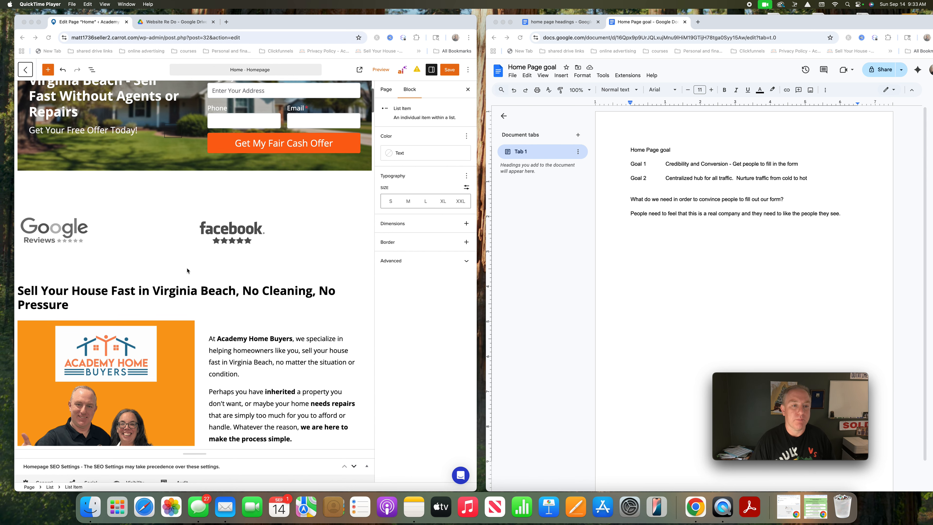
{"action": "scroll", "coordinate": [144, 271], "scroll_direction": "down", "scroll_amount": 9}
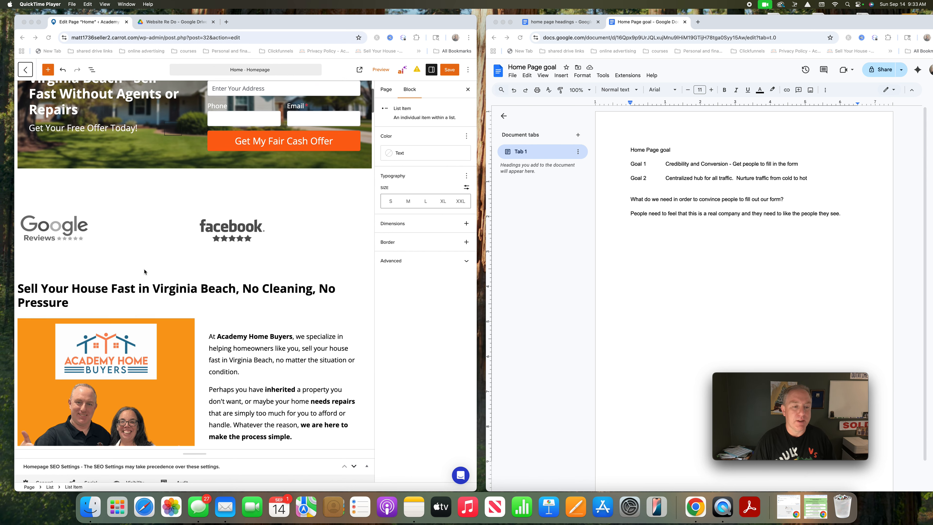
{"action": "scroll", "coordinate": [144, 271], "scroll_direction": "up", "scroll_amount": 8}
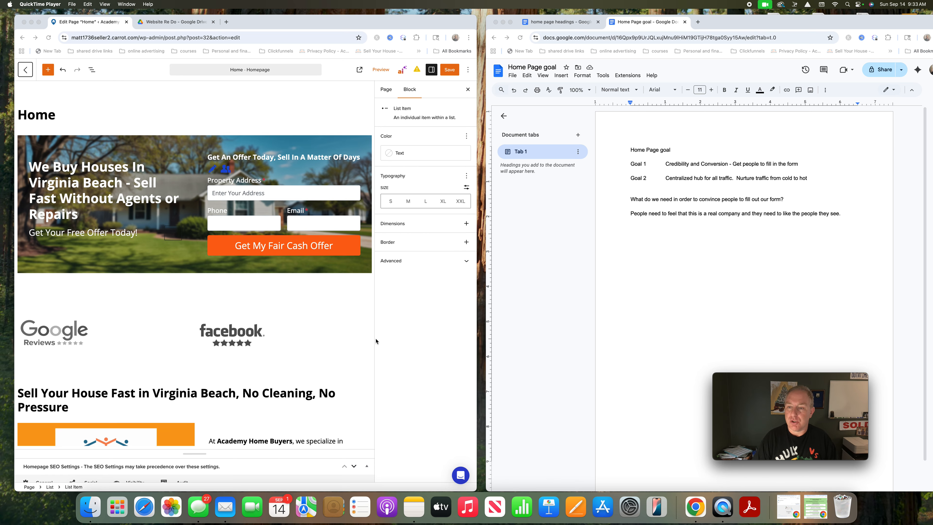
Add the note "Seoquake chrome add on" two lines below the last paragraph of the Home Page goal document and select its first word.
{"action": "left_click", "coordinate": [864, 224]}
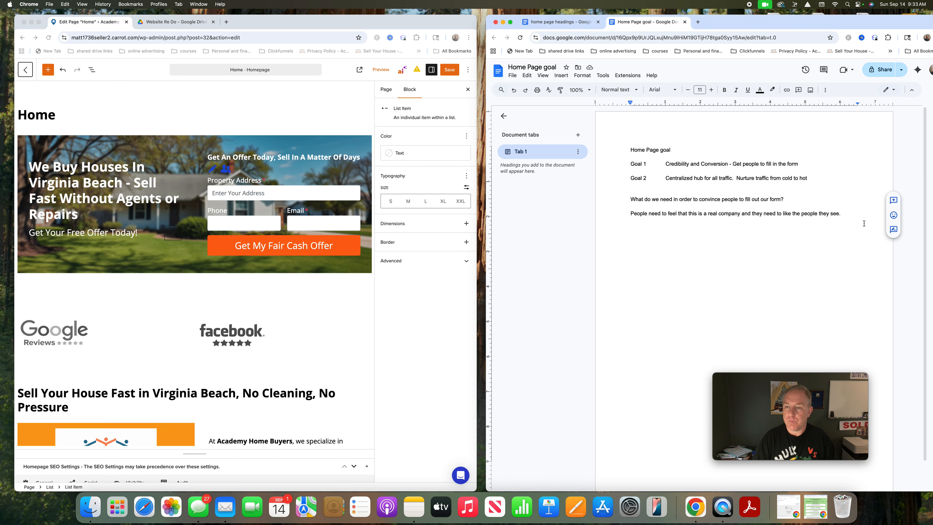
{"action": "key", "text": "Return"}
{"action": "key", "text": "Return"}
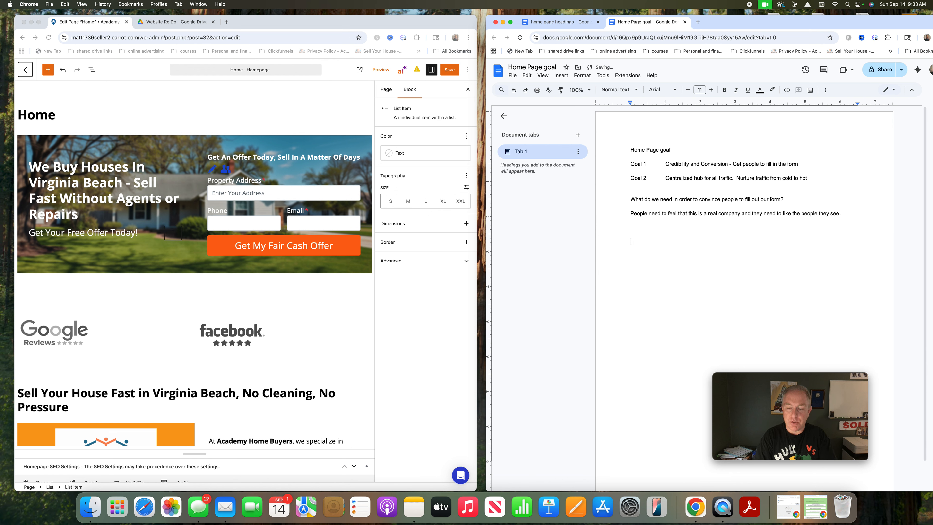
{"action": "type", "text": "se"}
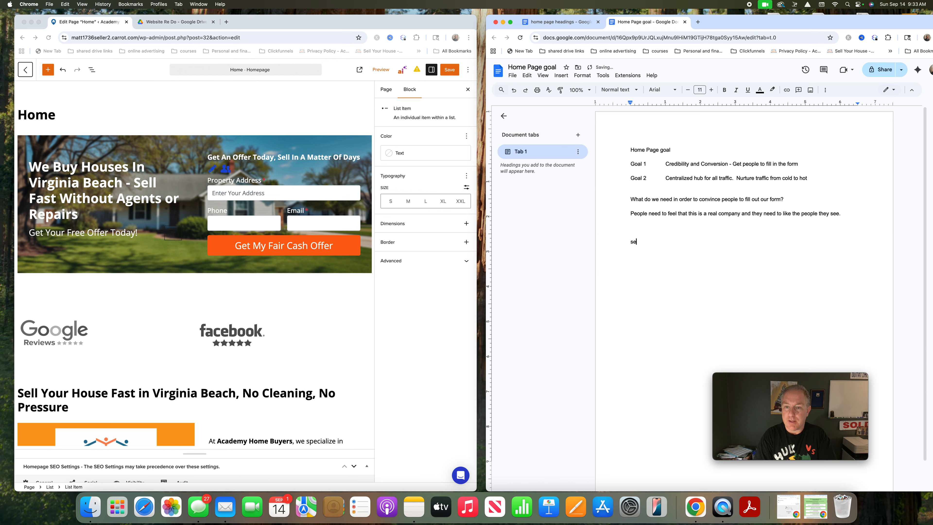
{"action": "type", "text": "oquia"}
{"action": "key", "text": "BackSpace"}
{"action": "key", "text": "BackSpace"}
{"action": "type", "text": "ake"}
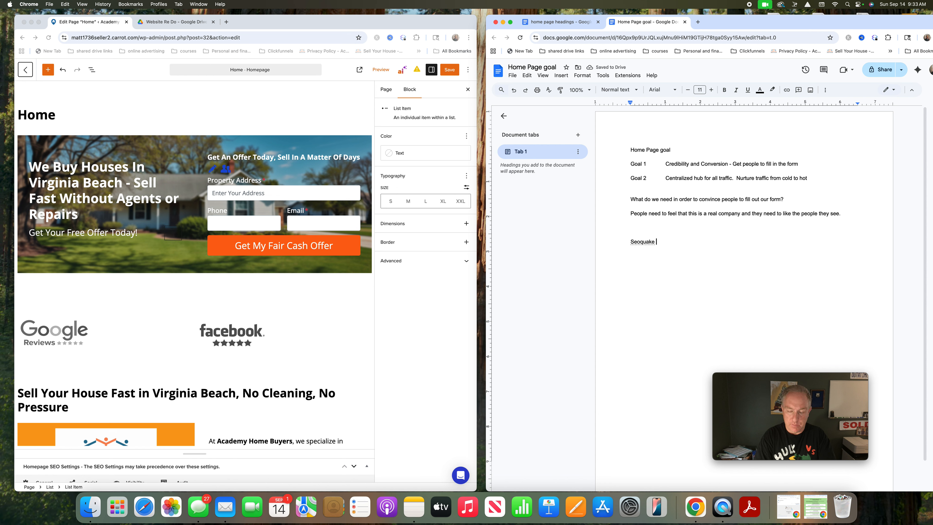
{"action": "type", "text": " chrome add on"}
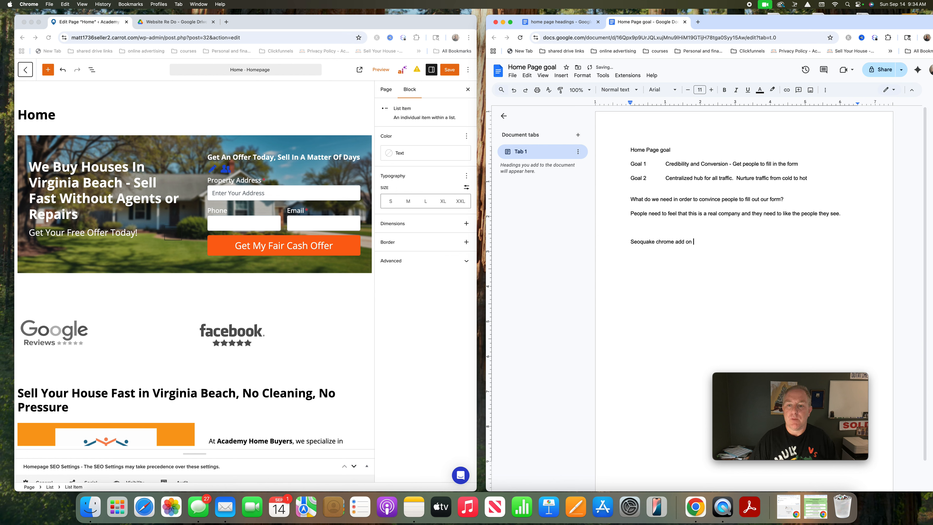
{"action": "double_click", "coordinate": [653, 243]}
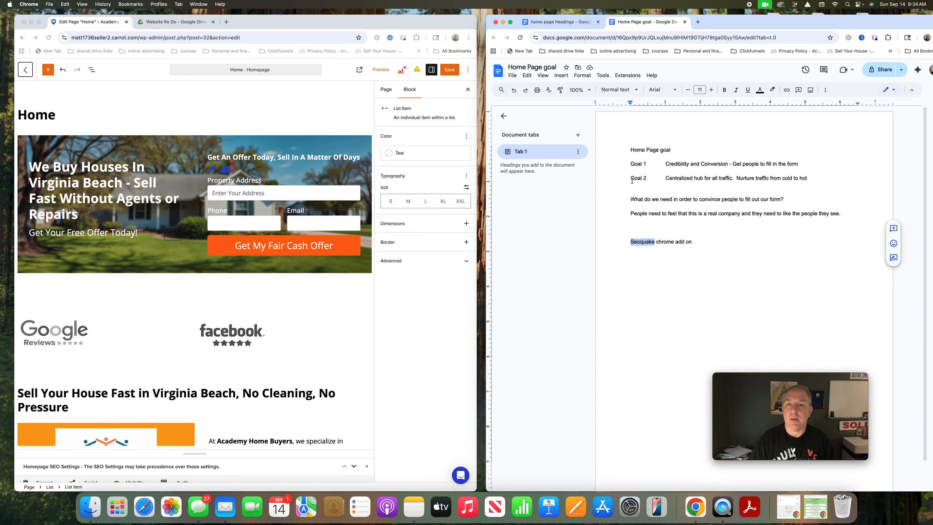
Bring up the home page headings document and check the level of the hero's main heading against its list.
{"action": "left_click", "coordinate": [562, 25]}
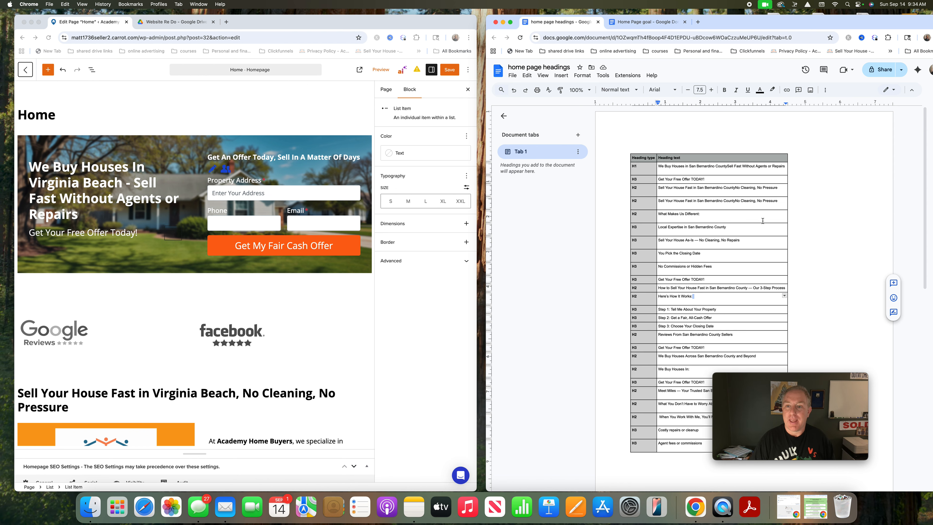
{"action": "left_click_drag", "start_coordinate": [809, 380], "coordinate": [887, 380]}
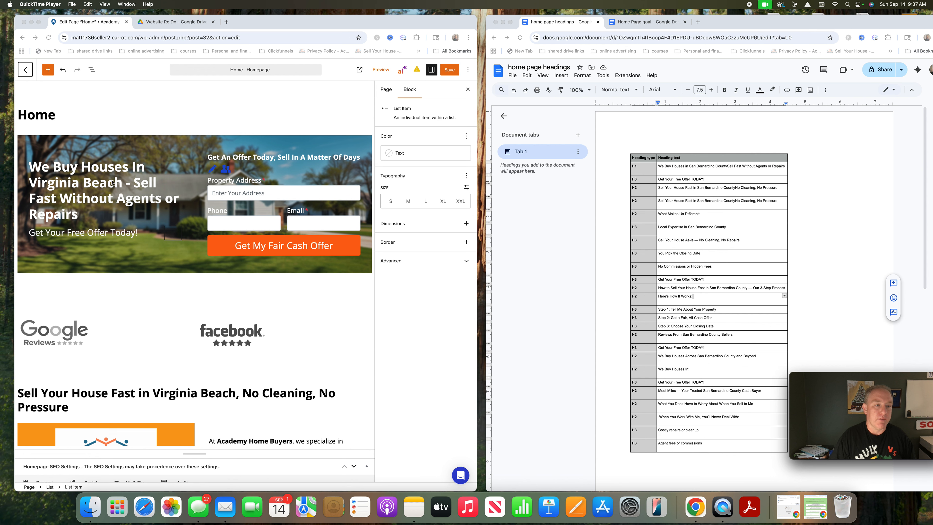
{"action": "left_click", "coordinate": [94, 202]}
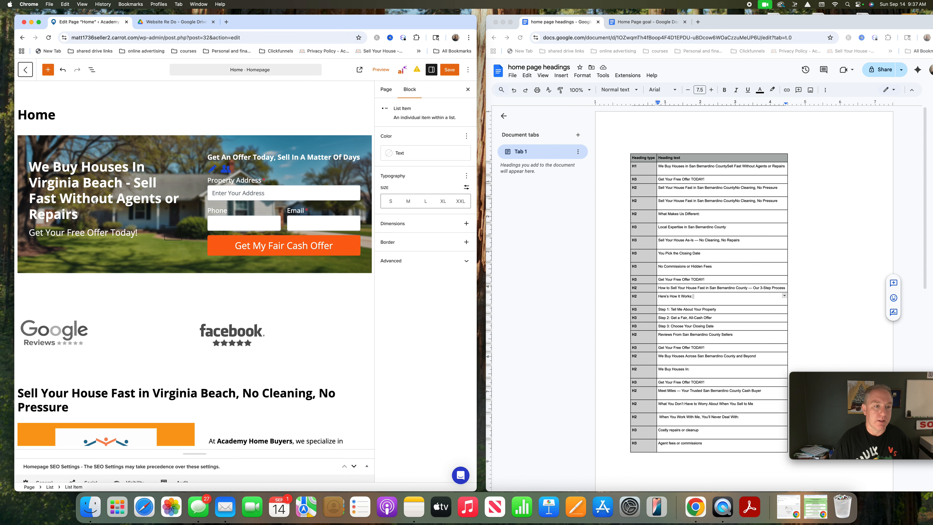
{"action": "left_click", "coordinate": [92, 199]}
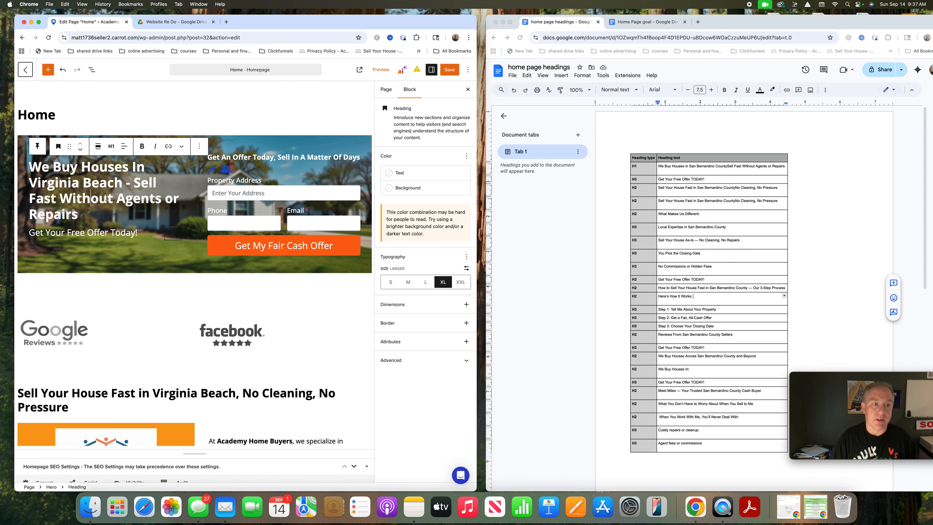
Convert the hero's "Get Your Free Offer Today!" paragraph into a Heading 3.
{"action": "left_click", "coordinate": [86, 233]}
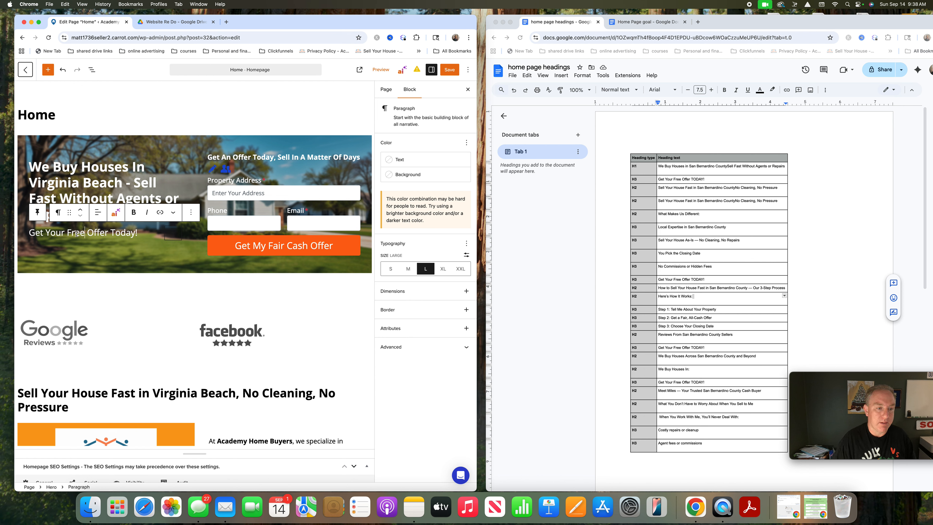
{"action": "left_click", "coordinate": [58, 213]}
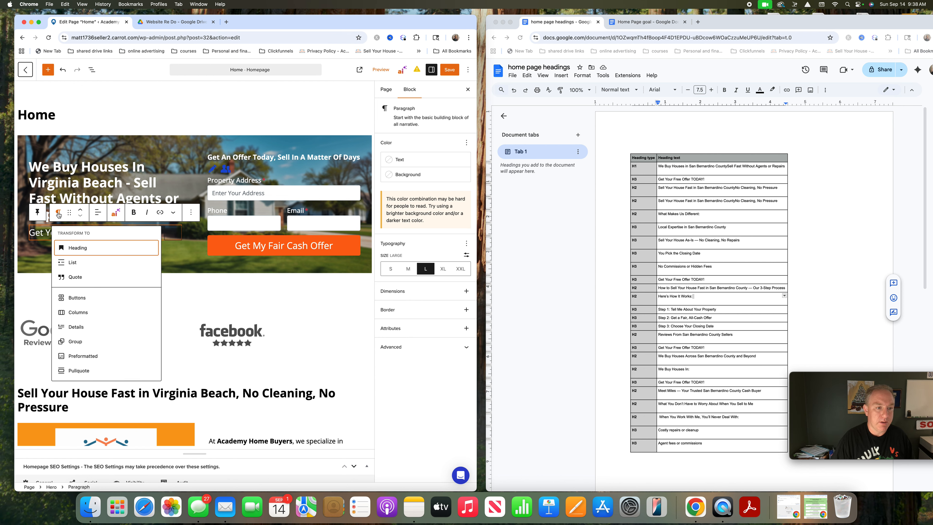
{"action": "left_click", "coordinate": [74, 249]}
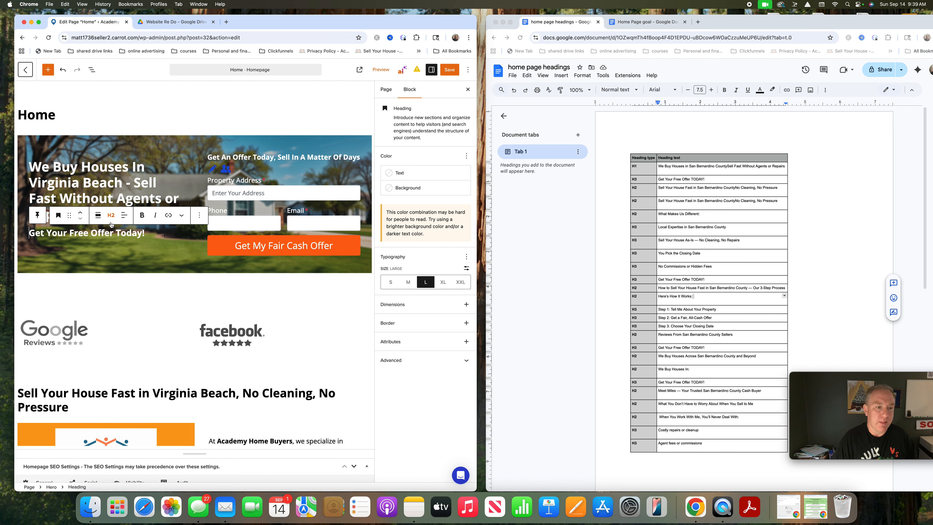
{"action": "left_click", "coordinate": [111, 215]}
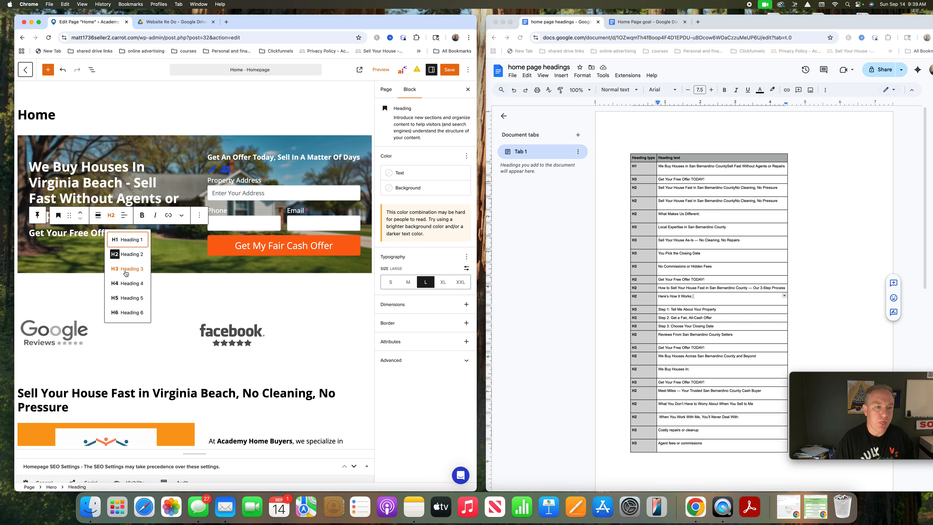
{"action": "left_click", "coordinate": [127, 271]}
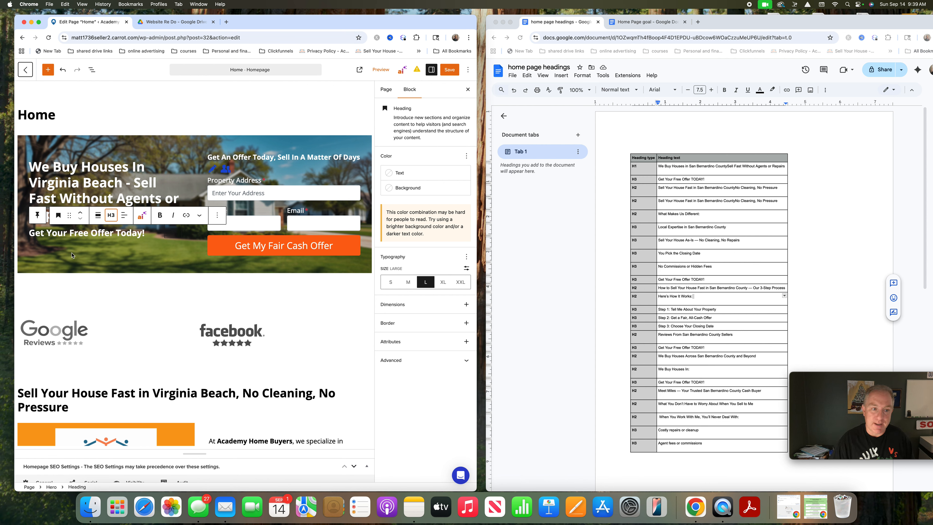
Inspect the Google Reviews and Facebook badge images below the hero, including their alternative text.
{"action": "left_click", "coordinate": [119, 289]}
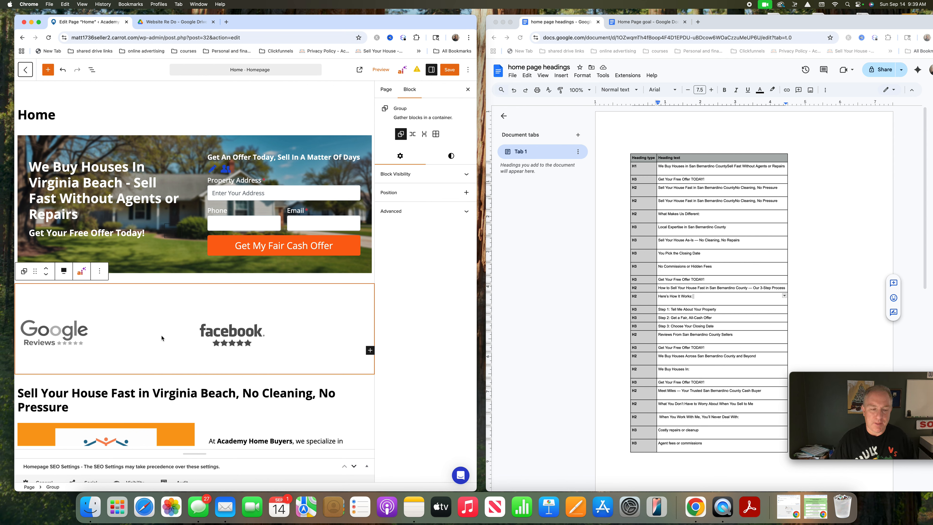
{"action": "left_click", "coordinate": [54, 335]}
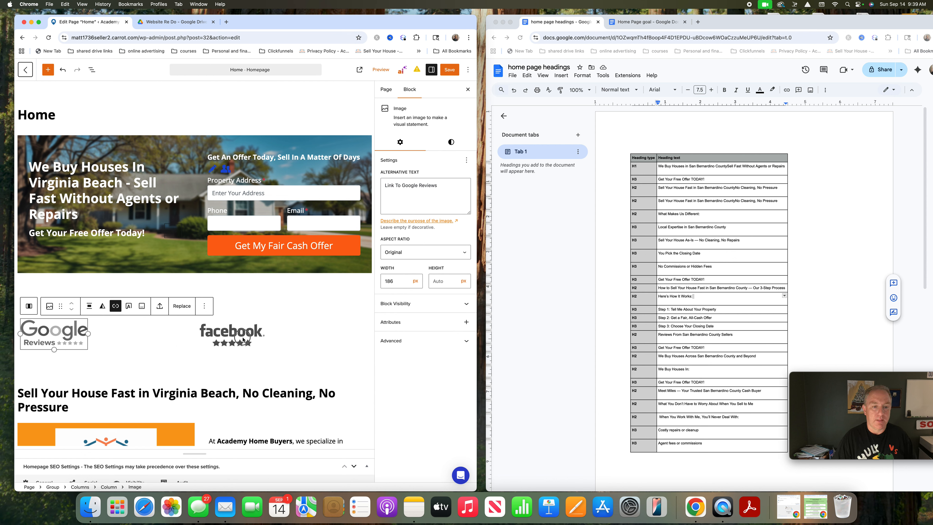
{"action": "left_click", "coordinate": [234, 338]}
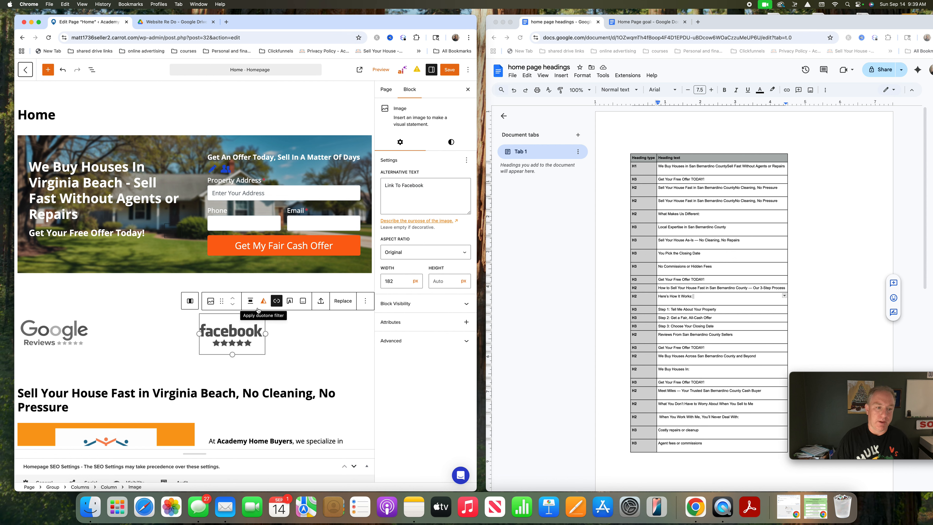
Examine the two "Sell Your House Fast in Virginia Beach" headings, the linked Academy Home Buyers text and the benefits list.
{"action": "scroll", "coordinate": [145, 352], "scroll_direction": "down", "scroll_amount": 3}
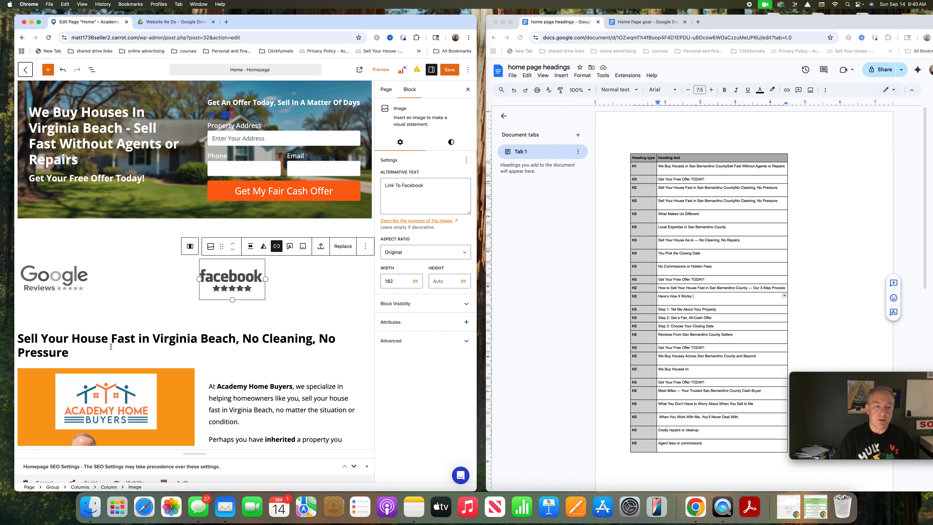
{"action": "scroll", "coordinate": [133, 364], "scroll_direction": "down", "scroll_amount": 8}
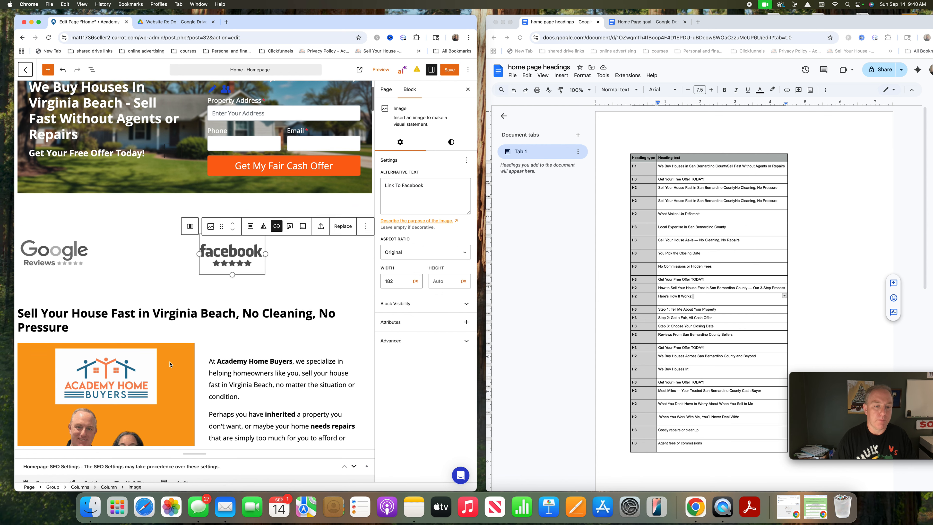
{"action": "scroll", "coordinate": [169, 363], "scroll_direction": "down", "scroll_amount": 2}
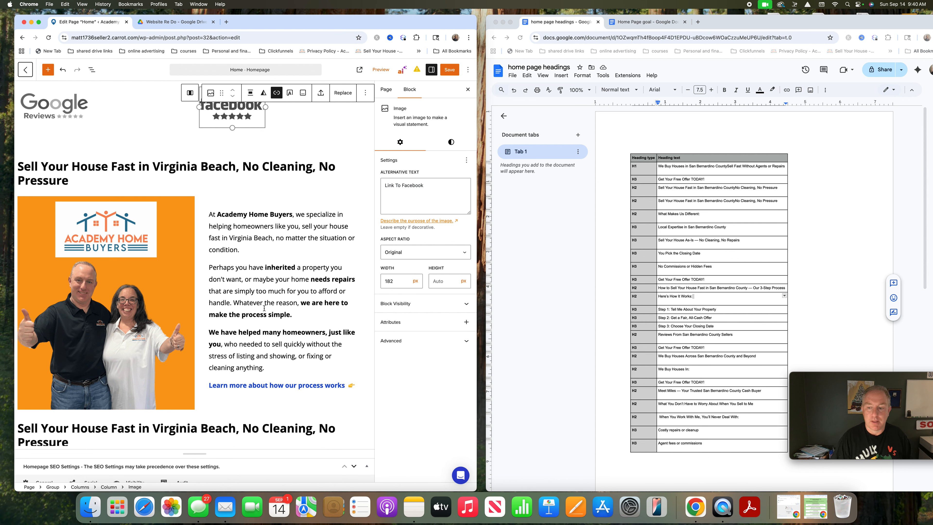
{"action": "left_click", "coordinate": [124, 172]}
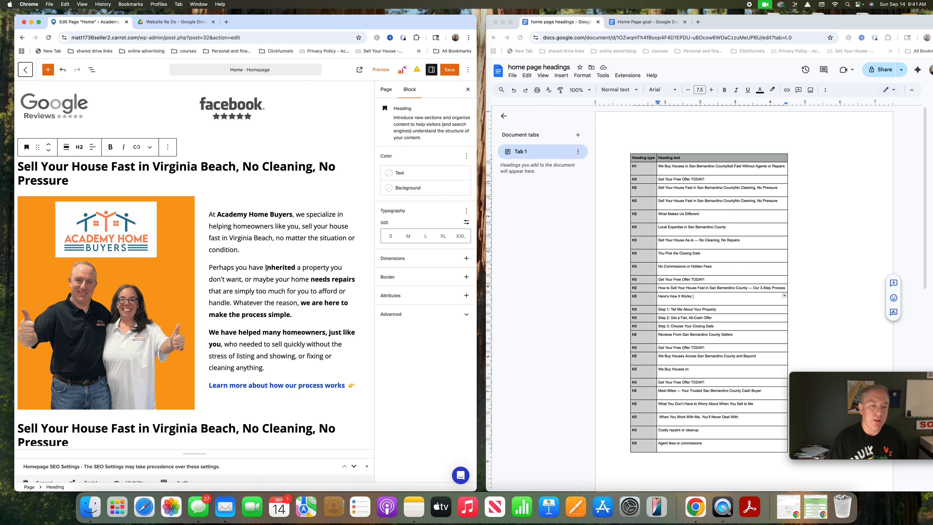
{"action": "scroll", "coordinate": [265, 267], "scroll_direction": "down", "scroll_amount": 2}
{"action": "scroll", "coordinate": [265, 267], "scroll_direction": "down", "scroll_amount": 5}
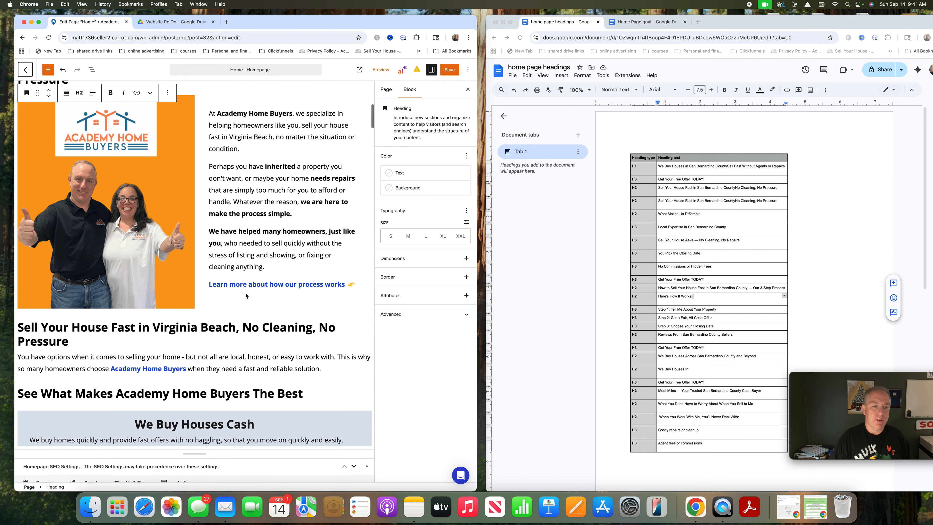
{"action": "scroll", "coordinate": [246, 298], "scroll_direction": "up", "scroll_amount": 5}
{"action": "scroll", "coordinate": [236, 305], "scroll_direction": "down", "scroll_amount": 5}
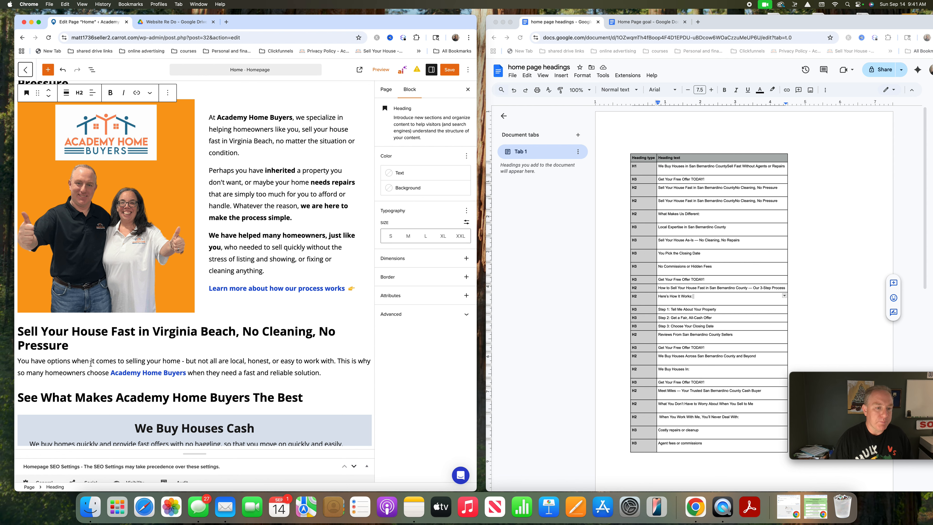
{"action": "scroll", "coordinate": [90, 363], "scroll_direction": "down", "scroll_amount": 2}
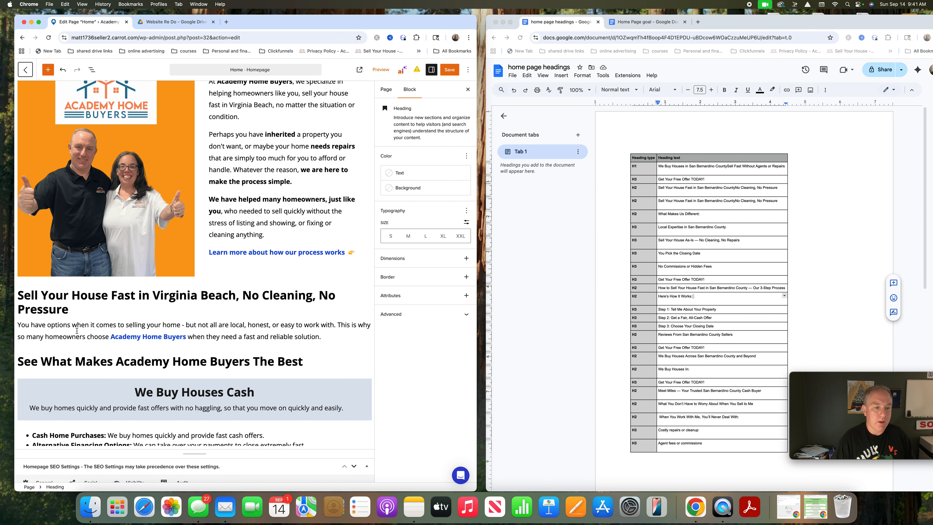
{"action": "left_click", "coordinate": [132, 337]}
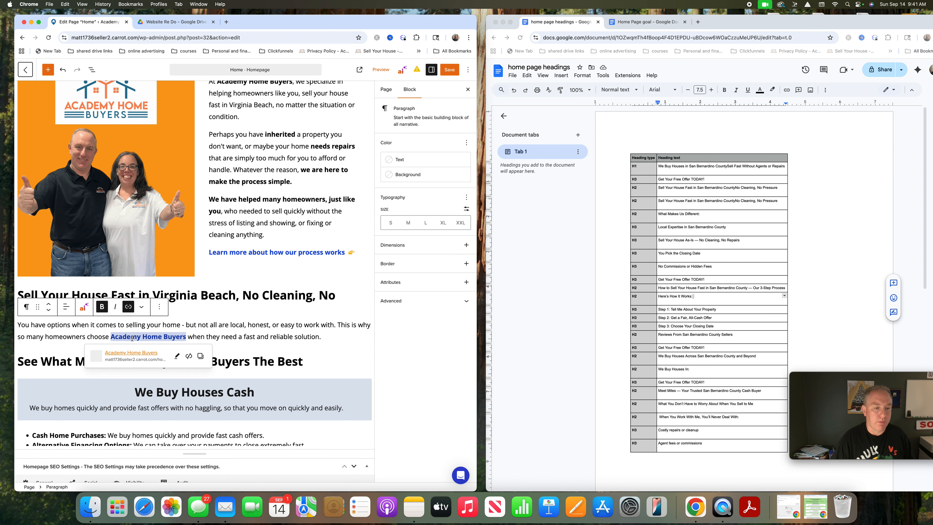
{"action": "left_click", "coordinate": [193, 313]}
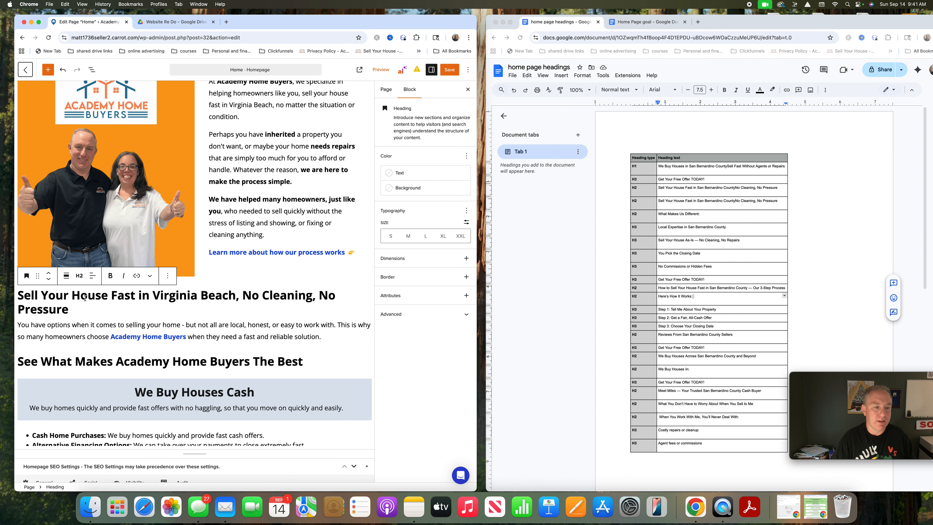
{"action": "scroll", "coordinate": [108, 307], "scroll_direction": "down", "scroll_amount": 2}
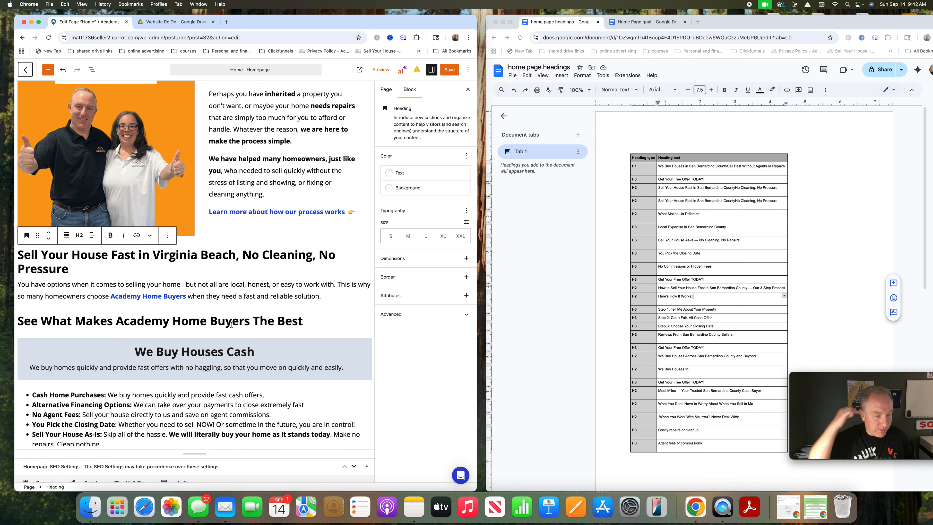
{"action": "scroll", "coordinate": [230, 325], "scroll_direction": "down", "scroll_amount": 2}
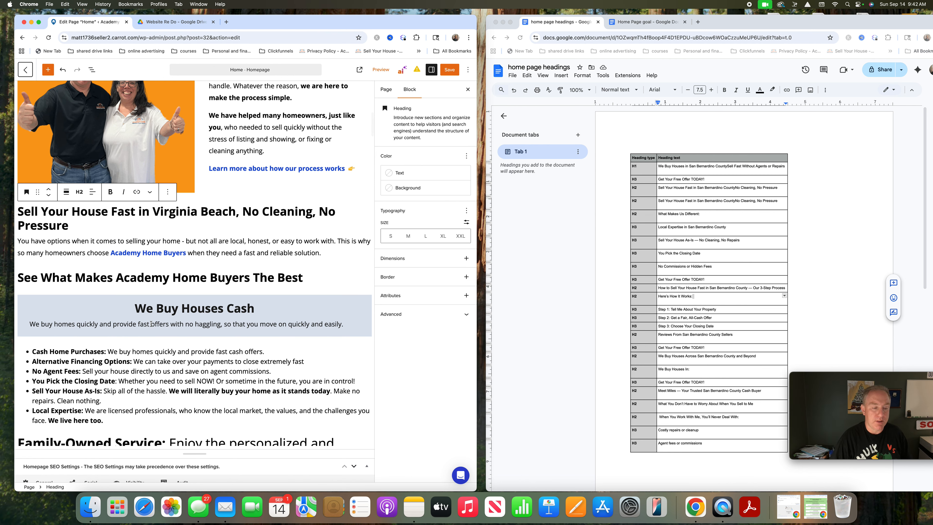
{"action": "scroll", "coordinate": [67, 361], "scroll_direction": "down", "scroll_amount": 1}
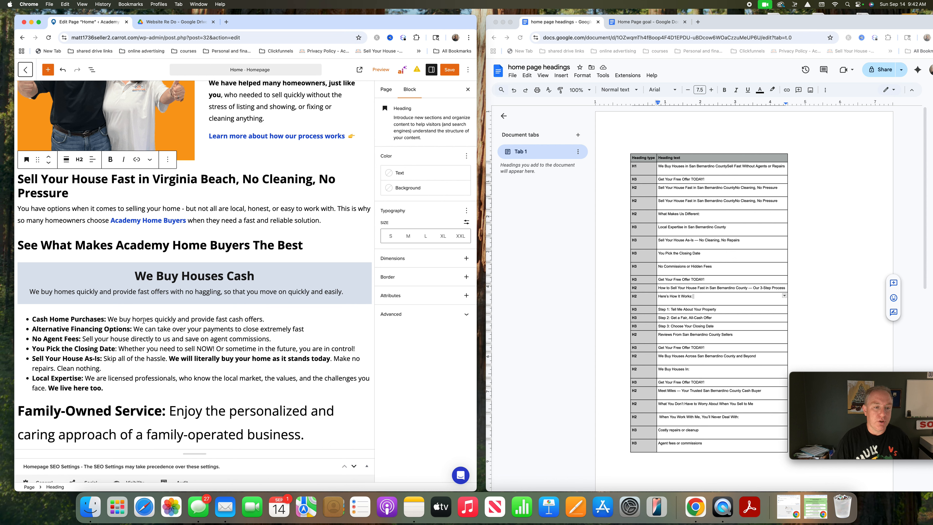
Change the "We Buy Houses Cash" heading to Heading 3 and compare it with the "See What Makes Academy Home Buyers The Best" heading.
{"action": "left_click", "coordinate": [130, 318]}
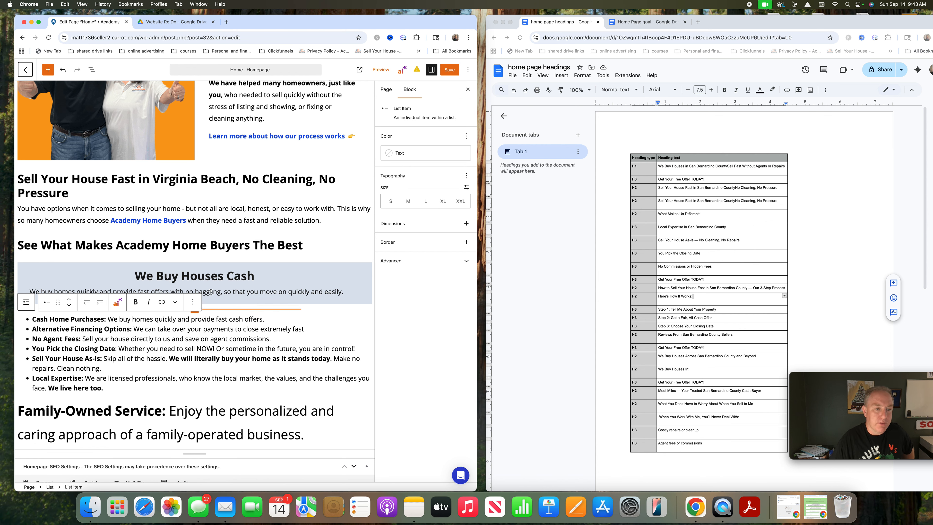
{"action": "left_click", "coordinate": [214, 311]}
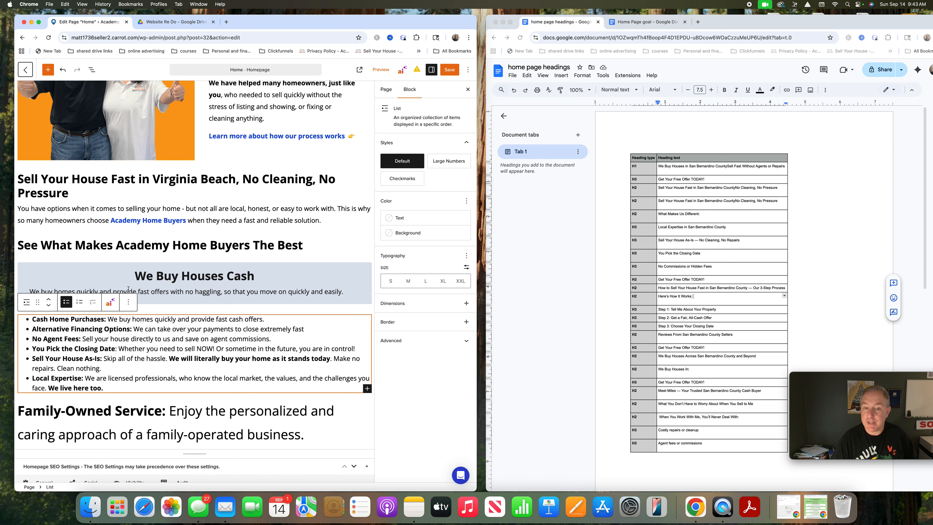
{"action": "left_click", "coordinate": [171, 276]}
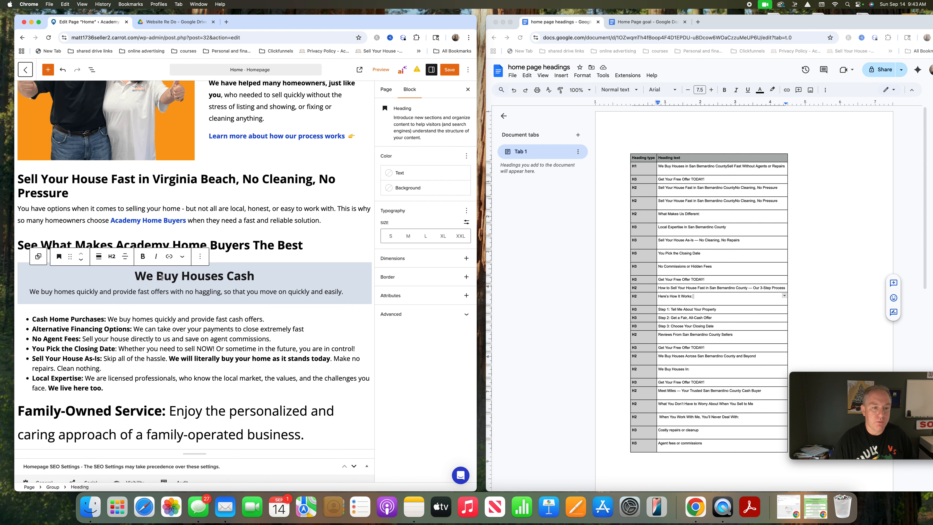
{"action": "left_click", "coordinate": [113, 261]}
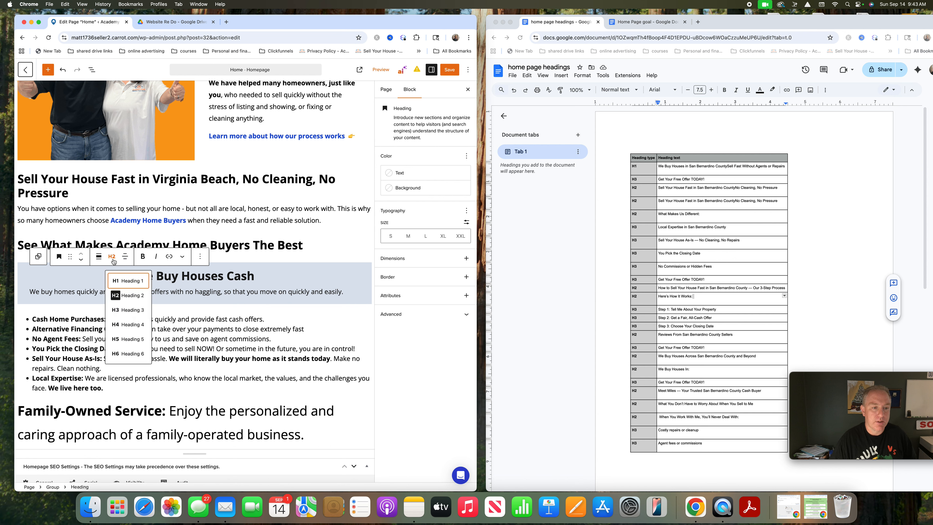
{"action": "left_click", "coordinate": [129, 311]}
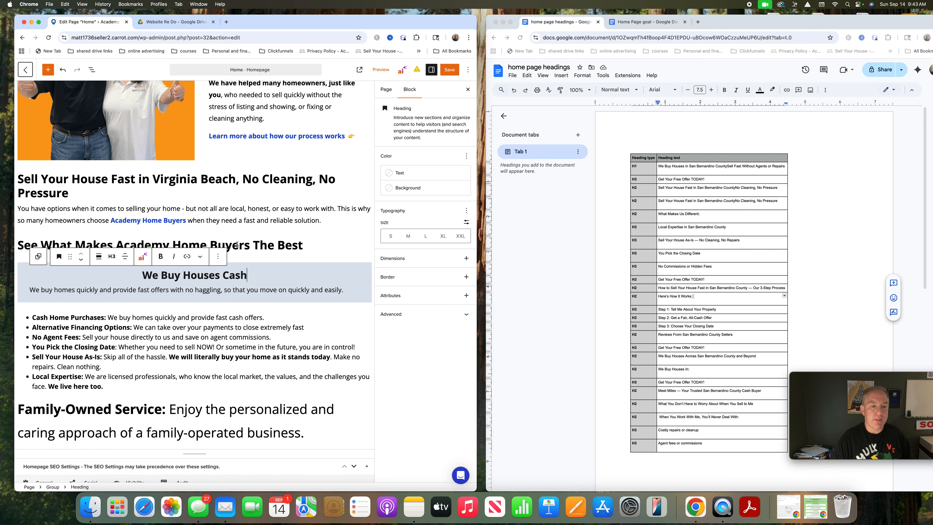
{"action": "left_click", "coordinate": [264, 247]}
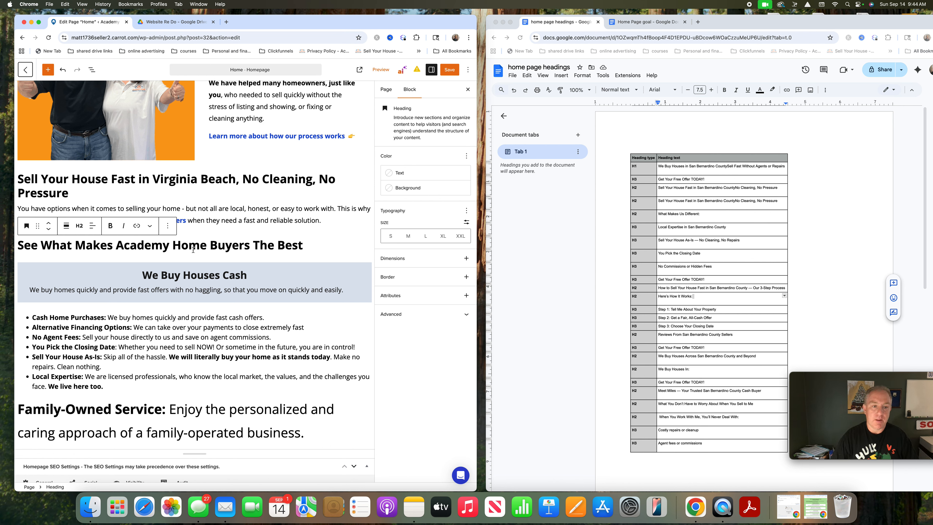
{"action": "left_click", "coordinate": [187, 275]}
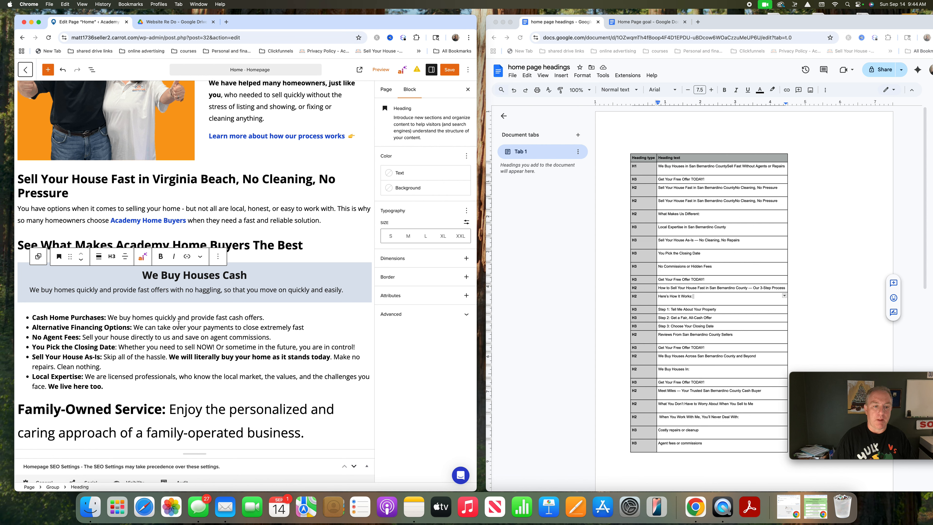
Delete the "Cash Home Purchases" item from the benefits list.
{"action": "left_click_drag", "start_coordinate": [264, 316], "coordinate": [62, 311]}
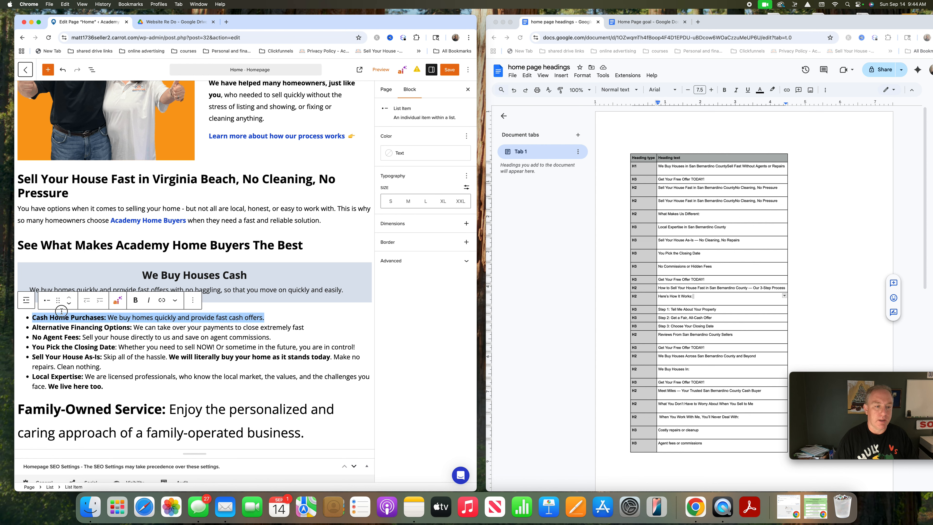
{"action": "key", "text": "BackSpace"}
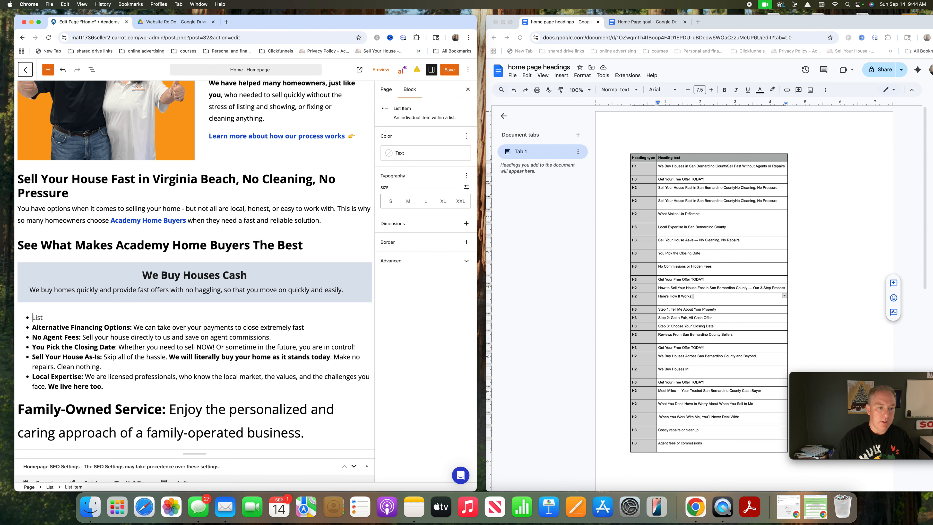
{"action": "key", "text": "BackSpace"}
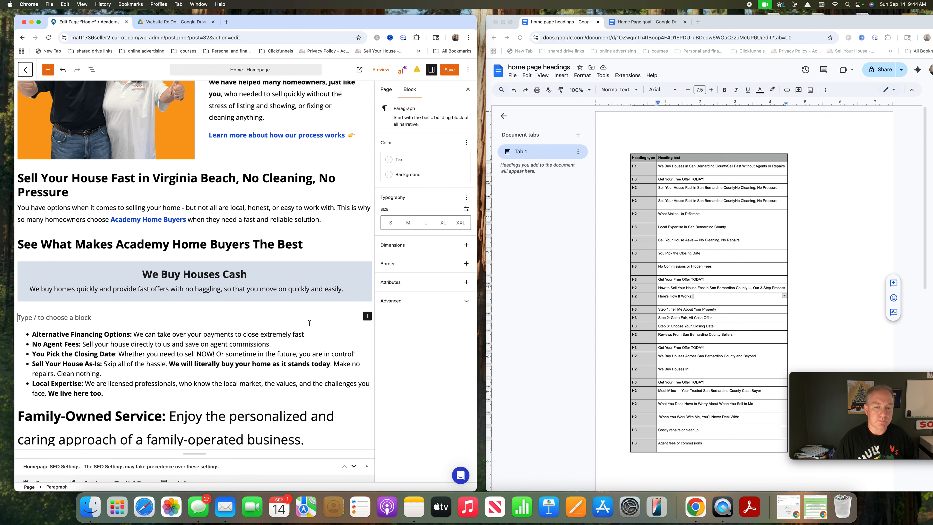
Insert a Group block with the single-container layout directly below the shaded "We Buy Houses Cash" group.
{"action": "left_click", "coordinate": [335, 241]}
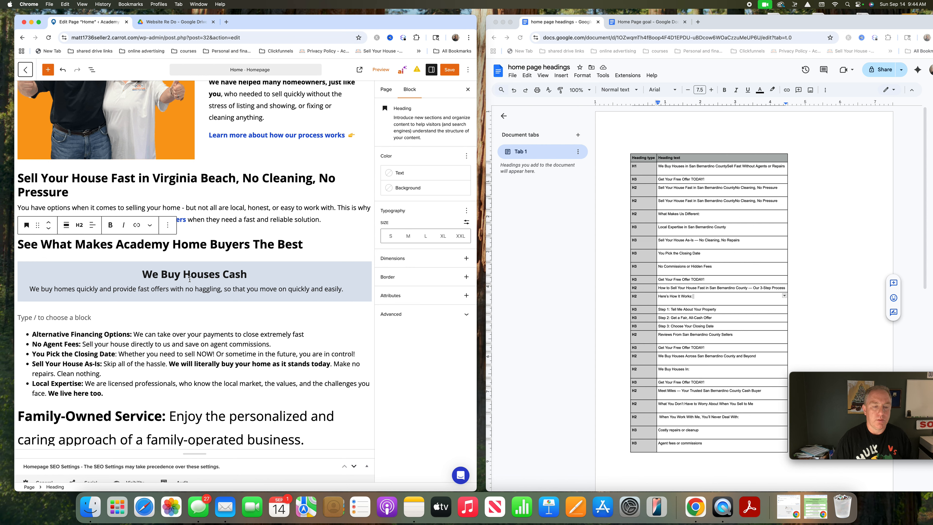
{"action": "left_click", "coordinate": [233, 303]}
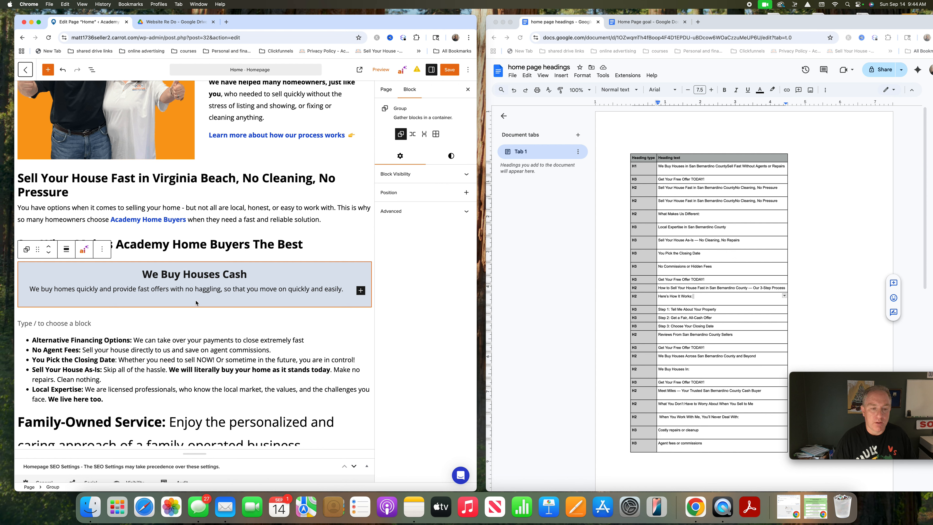
{"action": "mouse_move", "coordinate": [195, 312]}
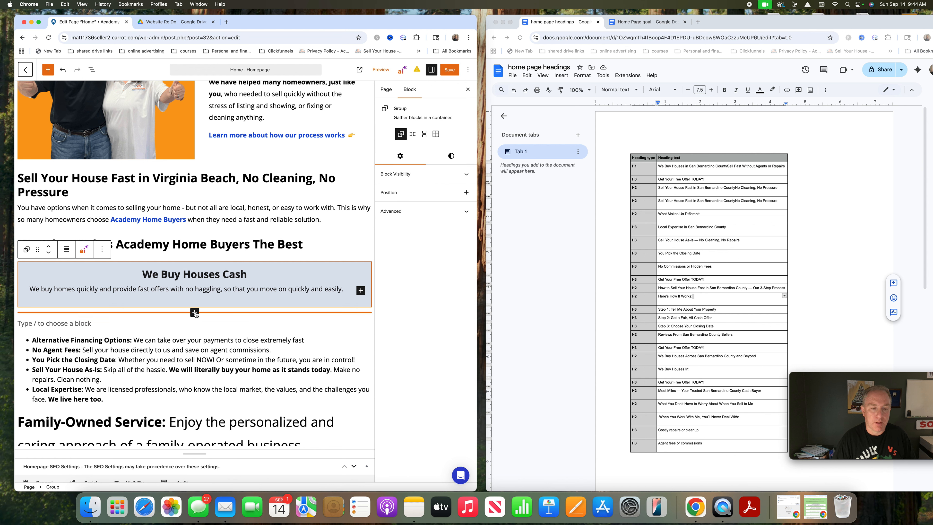
{"action": "left_click", "coordinate": [194, 312]}
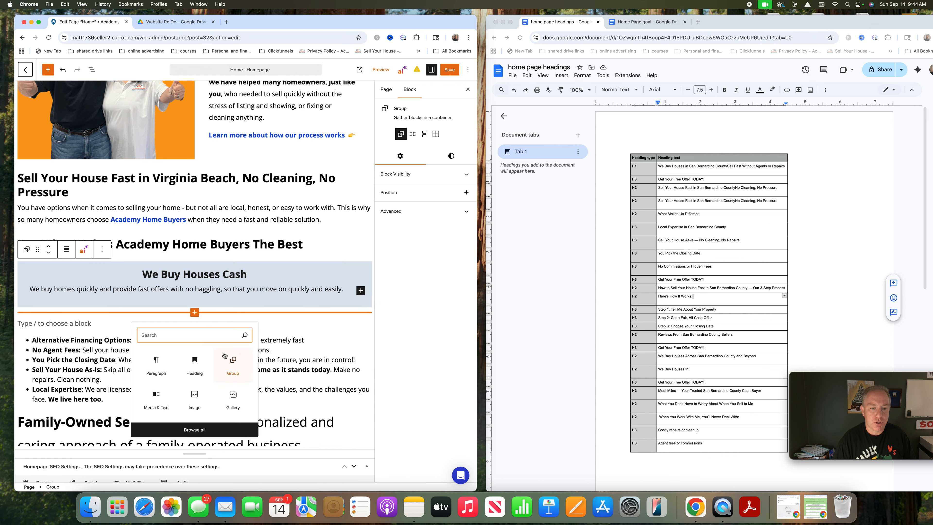
{"action": "left_click", "coordinate": [232, 363]}
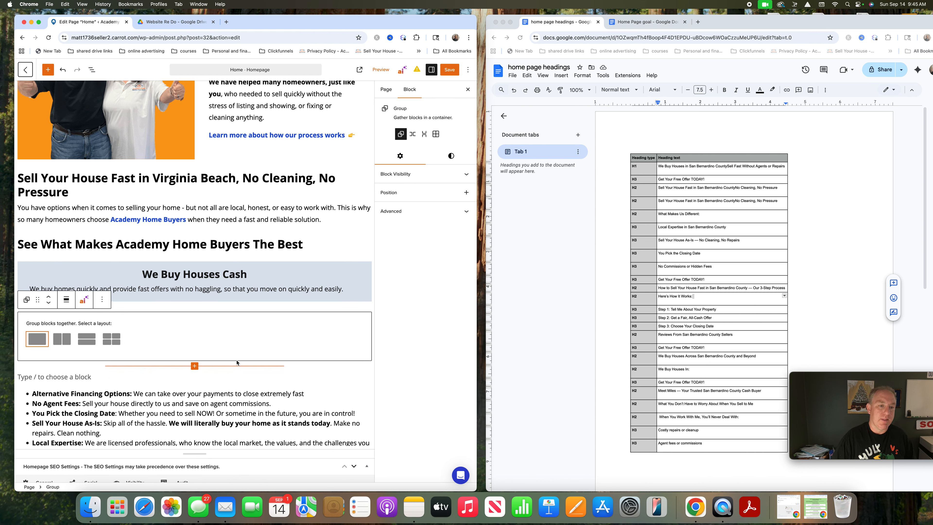
{"action": "left_click", "coordinate": [38, 342]}
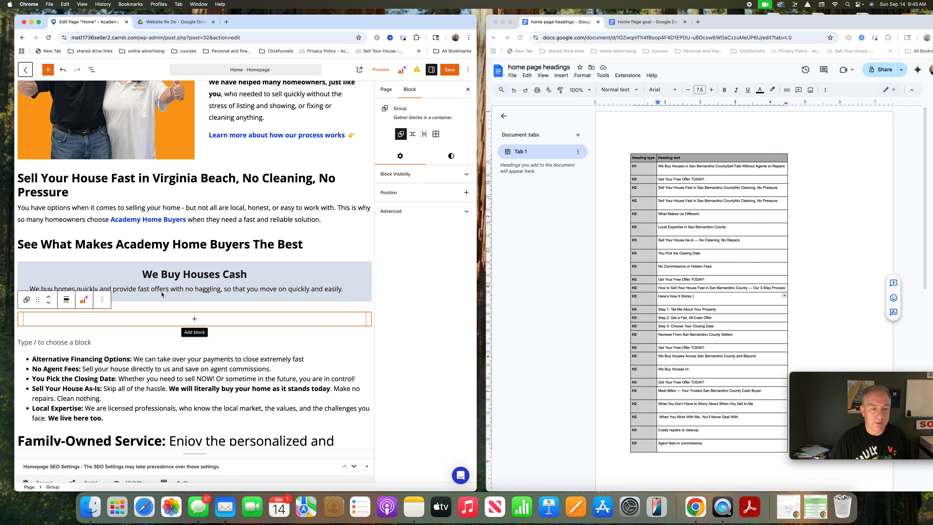
Add a heading inside the new empty group and set it to Heading 3.
{"action": "left_click", "coordinate": [195, 319]}
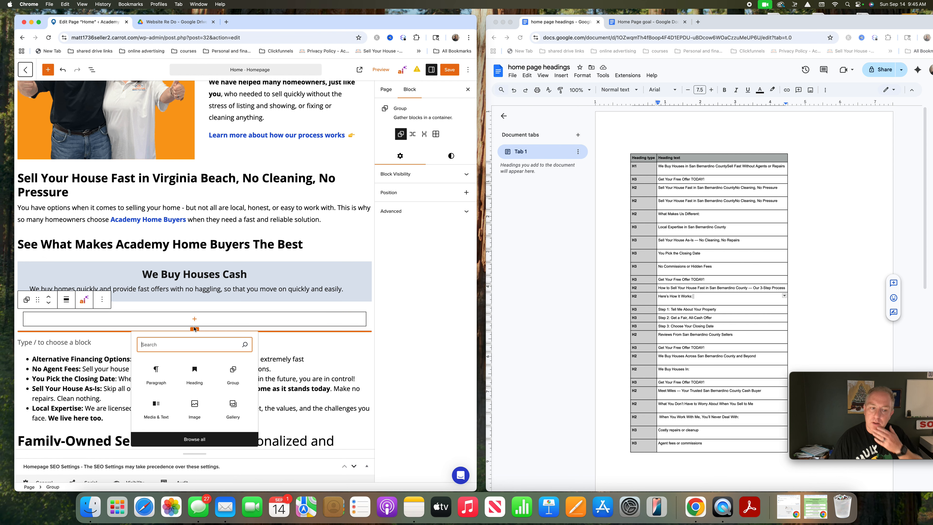
{"action": "left_click", "coordinate": [195, 373]}
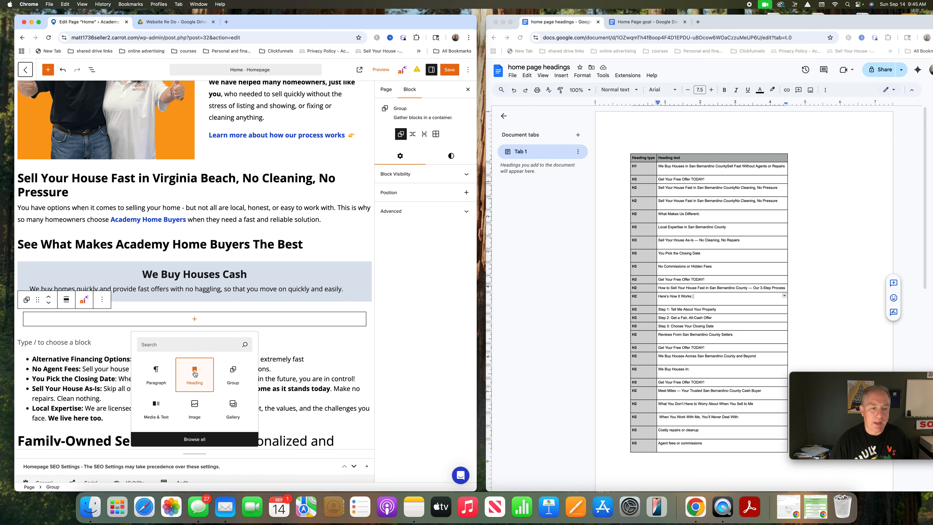
{"action": "left_click", "coordinate": [195, 373]}
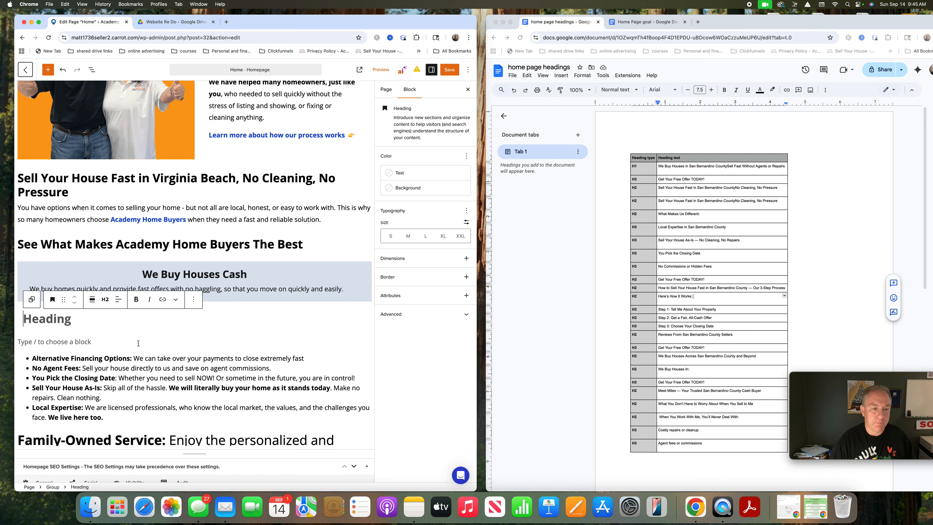
{"action": "left_click", "coordinate": [107, 300]}
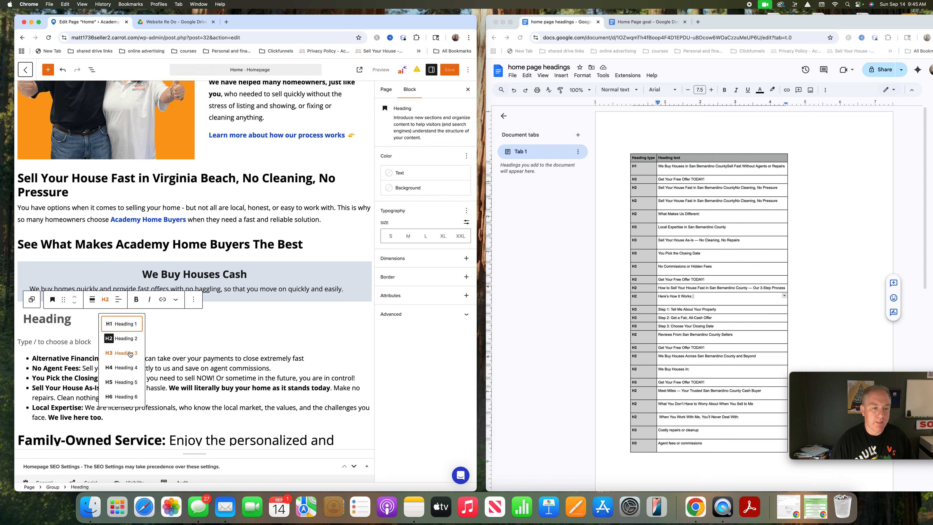
{"action": "left_click", "coordinate": [113, 349]}
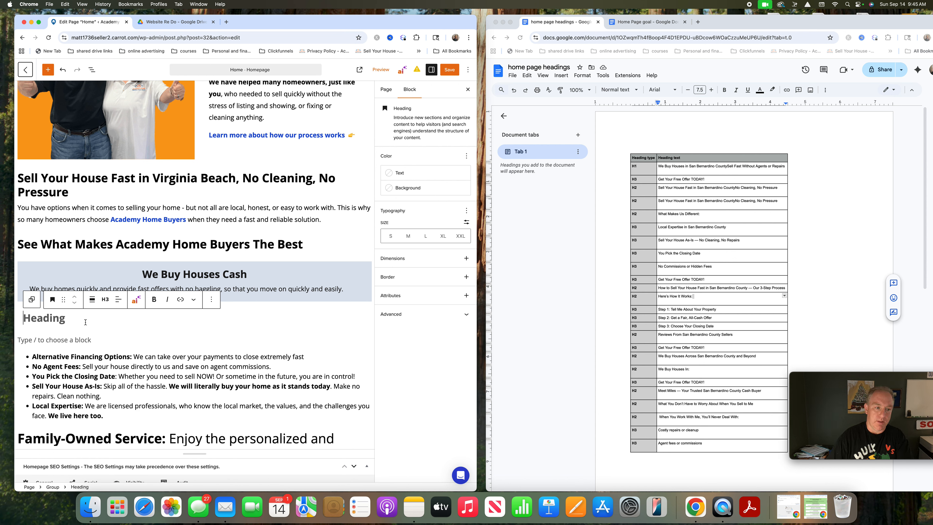
Enter "Alternative Financing Options" as the new heading's text and center it.
{"action": "type", "text": "Alt"}
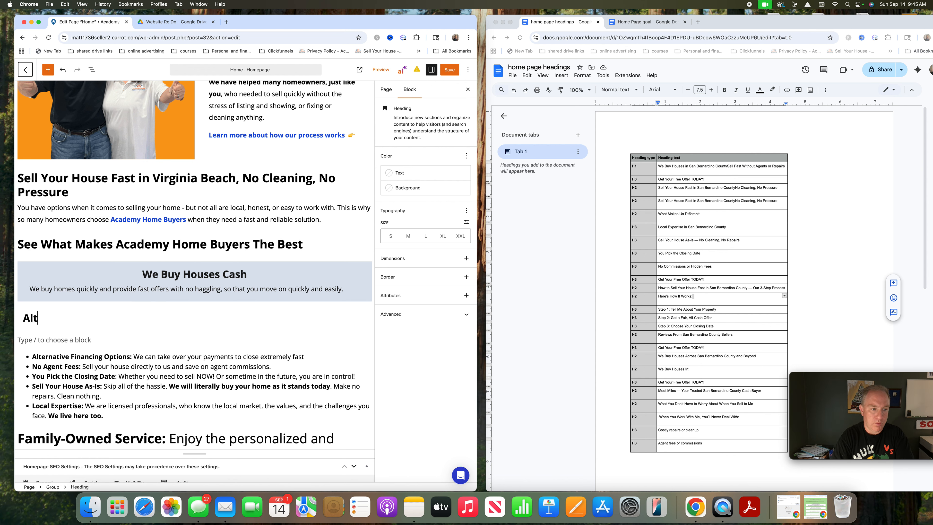
{"action": "type", "text": "ernative Financing O"}
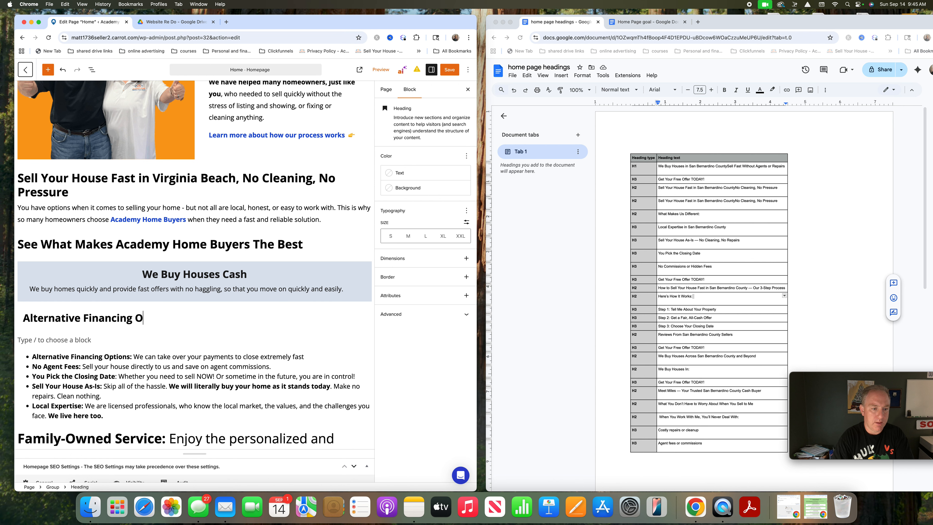
{"action": "type", "text": "ptions"}
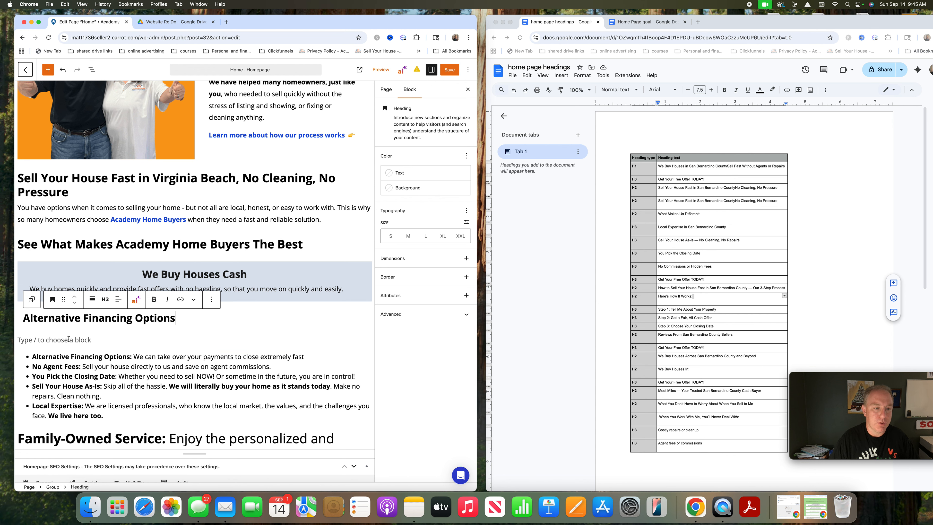
{"action": "left_click", "coordinate": [119, 300]}
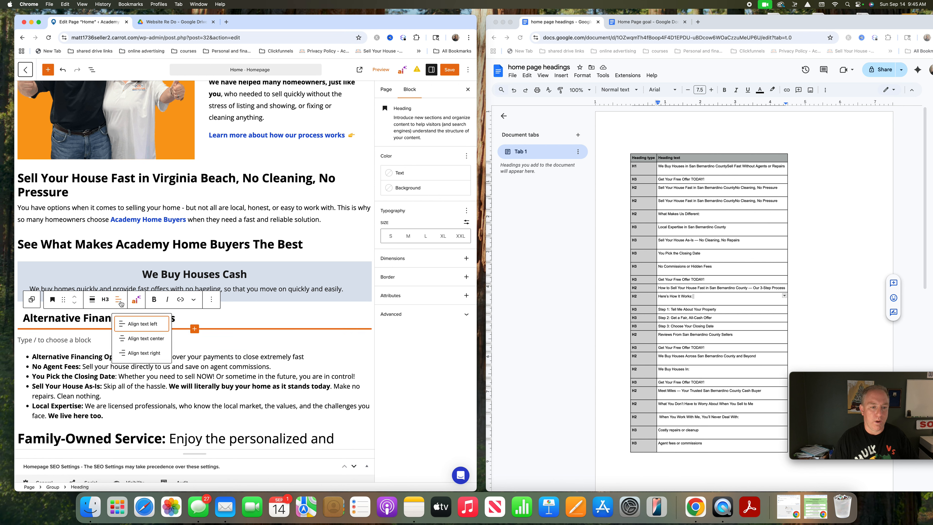
{"action": "left_click", "coordinate": [147, 337]}
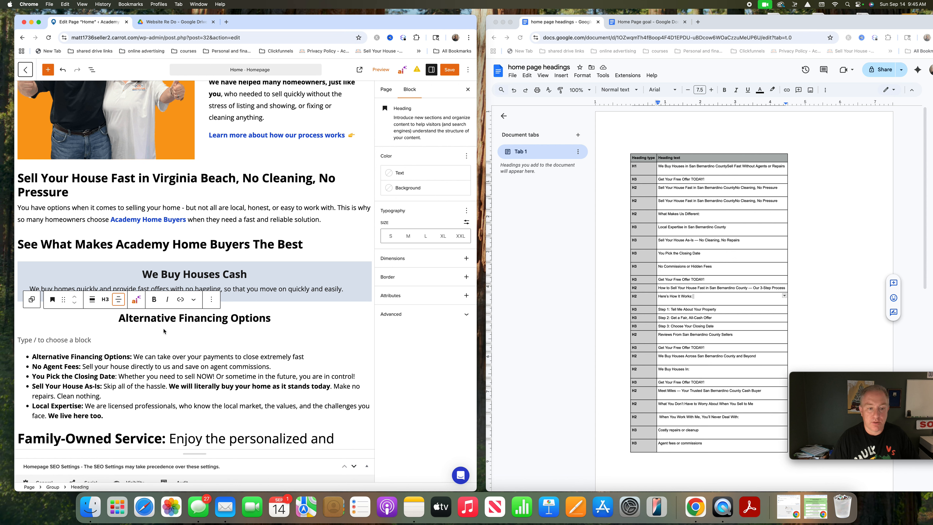
Add a paragraph under the "Alternative Financing Options" heading reading "We can take over your payments to close extremely fast.".
{"action": "left_click", "coordinate": [275, 318]}
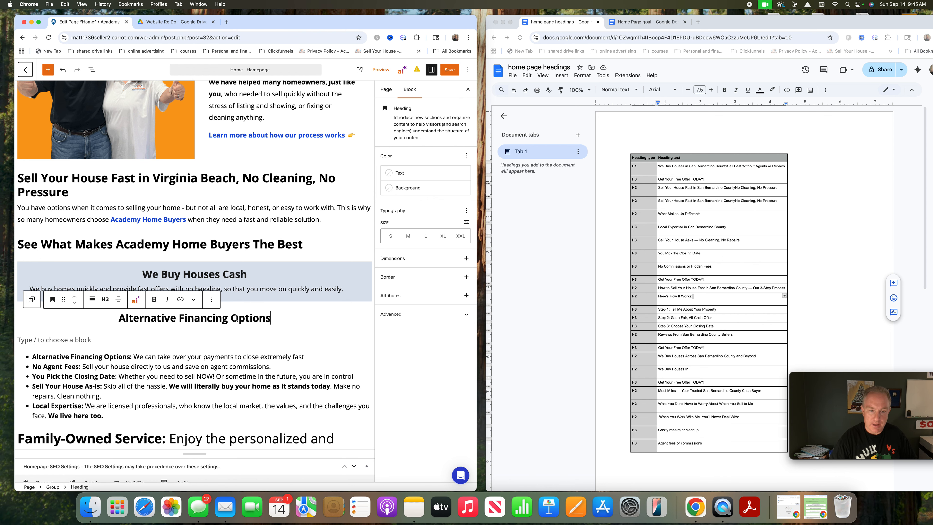
{"action": "key", "text": "Return"}
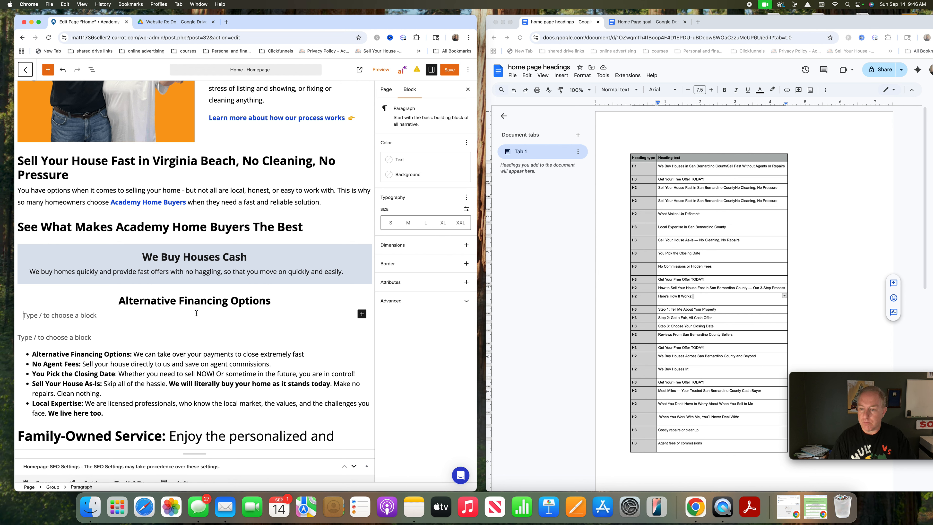
{"action": "type", "text": "We can take over p"}
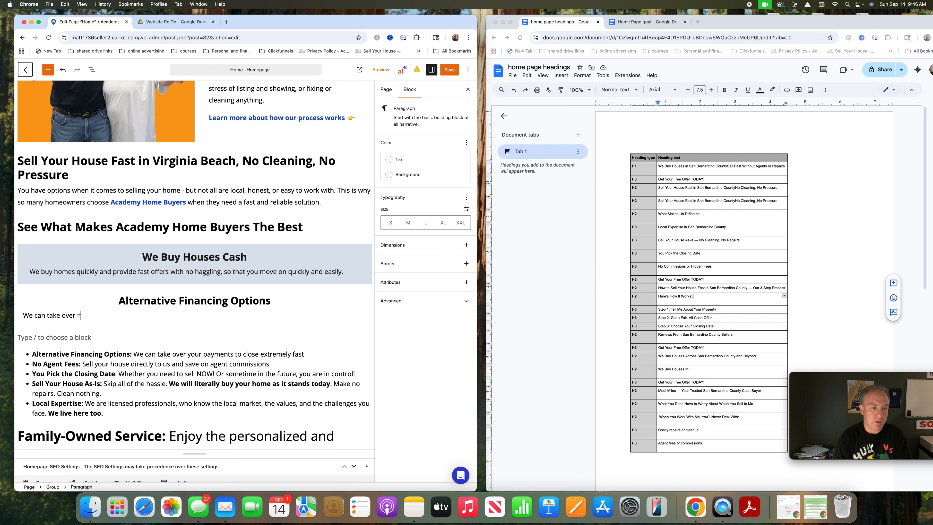
{"action": "type", "text": " your payments"}
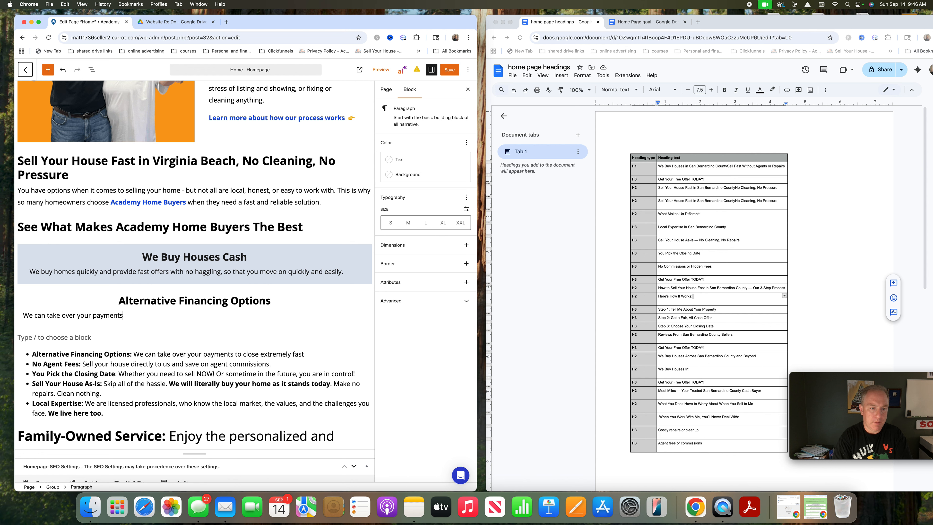
{"action": "type", "text": " to close extremely fast."}
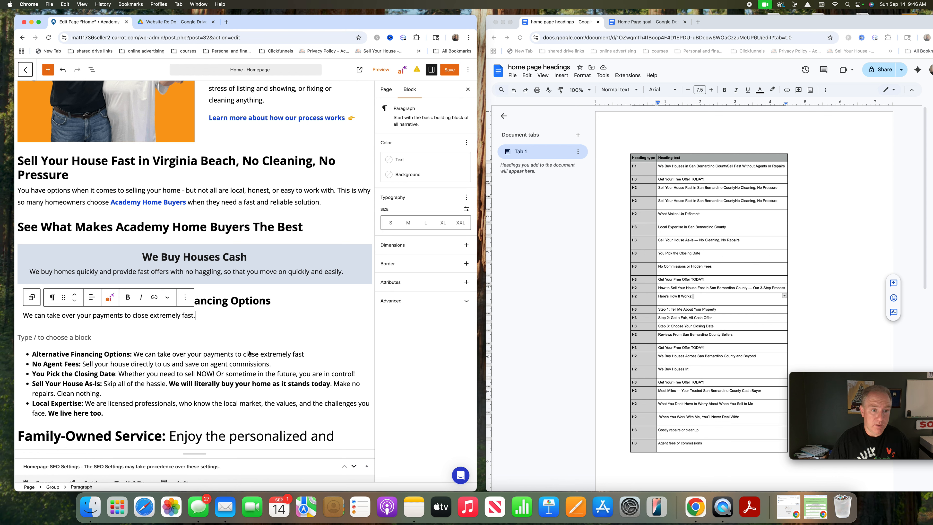
Delete the "Alternative Financing Options" bullet from the benefits list.
{"action": "left_click", "coordinate": [297, 353]}
{"action": "left_click_drag", "start_coordinate": [305, 354], "coordinate": [145, 355]}
{"action": "left_click", "coordinate": [314, 382]}
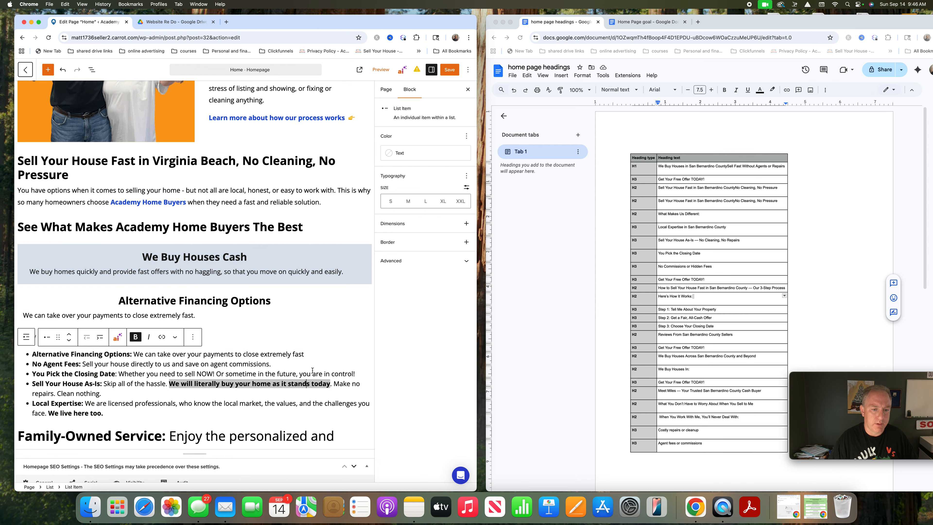
{"action": "left_click_drag", "start_coordinate": [310, 360], "coordinate": [309, 355]}
{"action": "left_click", "coordinate": [309, 355]}
{"action": "key", "text": "BackSpace"}
{"action": "key", "text": "BackSpace"}
{"action": "key", "text": "BackSpace"}
{"action": "key", "text": "BackSpace"}
{"action": "key", "text": "BackSpace"}
{"action": "key", "text": "BackSpace"}
{"action": "key", "text": "BackSpace"}
{"action": "key", "text": "BackSpace"}
{"action": "key", "text": "BackSpace"}
{"action": "key", "text": "BackSpace"}
{"action": "key", "text": "BackSpace"}
{"action": "key", "text": "BackSpace"}
{"action": "key", "text": "BackSpace"}
{"action": "key", "text": "BackSpace"}
{"action": "key", "text": "BackSpace"}
{"action": "key", "text": "BackSpace"}
{"action": "key", "text": "BackSpace"}
{"action": "key", "text": "BackSpace"}
{"action": "key", "text": "BackSpace"}
{"action": "key", "text": "BackSpace"}
{"action": "key", "text": "BackSpace"}
{"action": "key", "text": "BackSpace"}
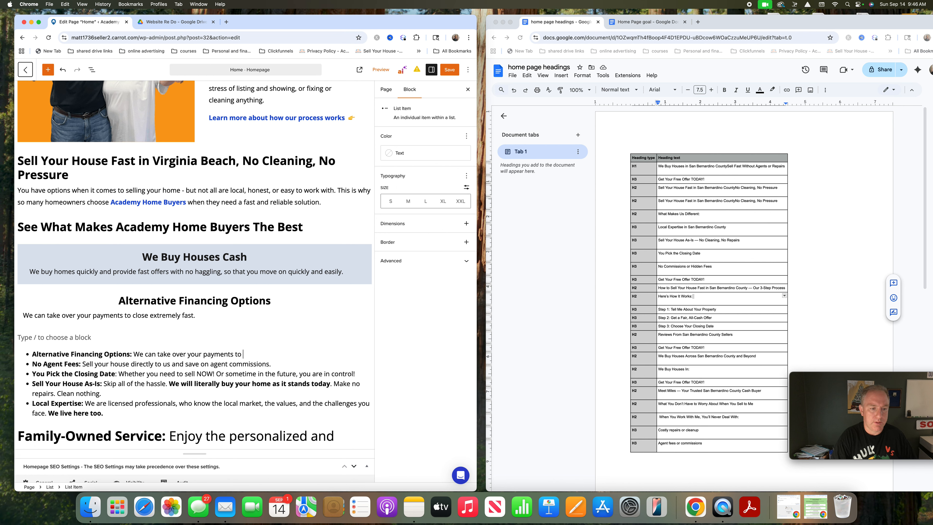
{"action": "key", "text": "BackSpace"}
{"action": "key", "text": "BackSpace"}
{"action": "key", "text": "BackSpace"}
{"action": "key", "text": "BackSpace"}
{"action": "key", "text": "BackSpace"}
{"action": "key", "text": "BackSpace"}
{"action": "key", "text": "BackSpace"}
{"action": "key", "text": "BackSpace"}
{"action": "key", "text": "BackSpace"}
{"action": "key", "text": "BackSpace"}
{"action": "key", "text": "BackSpace"}
{"action": "key", "text": "BackSpace"}
{"action": "key", "text": "BackSpace"}
{"action": "key", "text": "BackSpace"}
{"action": "key", "text": "BackSpace"}
{"action": "key", "text": "BackSpace"}
{"action": "key", "text": "BackSpace"}
{"action": "key", "text": "BackSpace"}
{"action": "key", "text": "BackSpace"}
{"action": "key", "text": "BackSpace"}
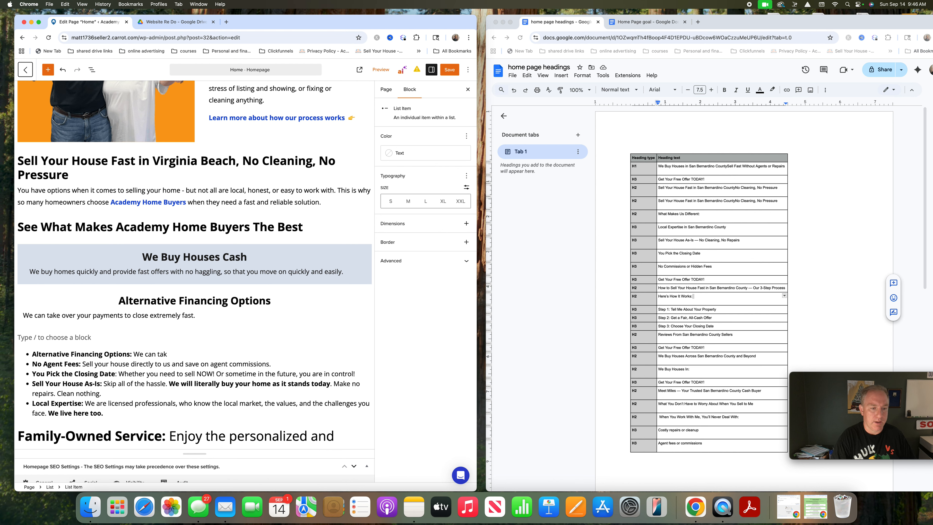
{"action": "key", "text": "BackSpace"}
{"action": "key", "text": "BackSpace"}
{"action": "key", "text": "BackSpace"}
{"action": "key", "text": "BackSpace"}
{"action": "key", "text": "BackSpace"}
{"action": "key", "text": "BackSpace"}
{"action": "key", "text": "BackSpace"}
{"action": "key", "text": "BackSpace"}
{"action": "key", "text": "BackSpace"}
{"action": "key", "text": "BackSpace"}
{"action": "key", "text": "BackSpace"}
{"action": "key", "text": "BackSpace"}
{"action": "key", "text": "BackSpace"}
{"action": "key", "text": "BackSpace"}
{"action": "key", "text": "BackSpace"}
{"action": "key", "text": "BackSpace"}
{"action": "key", "text": "BackSpace"}
{"action": "key", "text": "BackSpace"}
{"action": "key", "text": "BackSpace"}
{"action": "key", "text": "BackSpace"}
{"action": "key", "text": "BackSpace"}
{"action": "key", "text": "BackSpace"}
{"action": "key", "text": "BackSpace"}
{"action": "key", "text": "BackSpace"}
{"action": "key", "text": "BackSpace"}
{"action": "key", "text": "BackSpace"}
{"action": "key", "text": "BackSpace"}
{"action": "key", "text": "BackSpace"}
{"action": "key", "text": "BackSpace"}
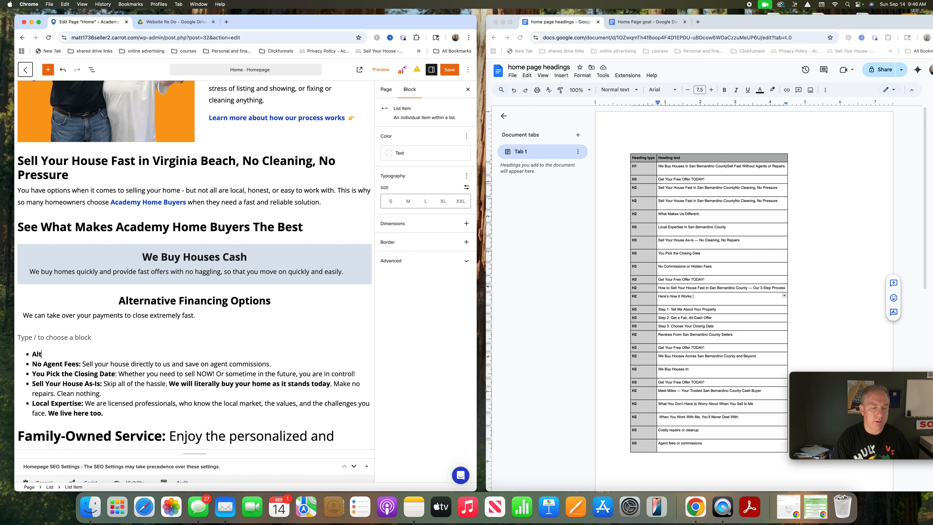
{"action": "key", "text": "BackSpace"}
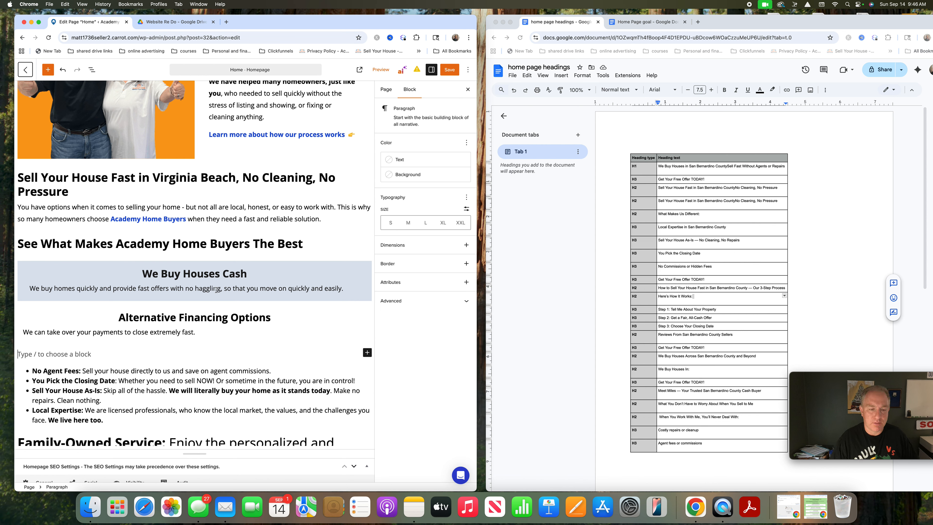
Give the "Alternative Financing Options" group the same light blue-gray theme background as the "We Buy Houses Cash" group.
{"action": "left_click", "coordinate": [284, 317]}
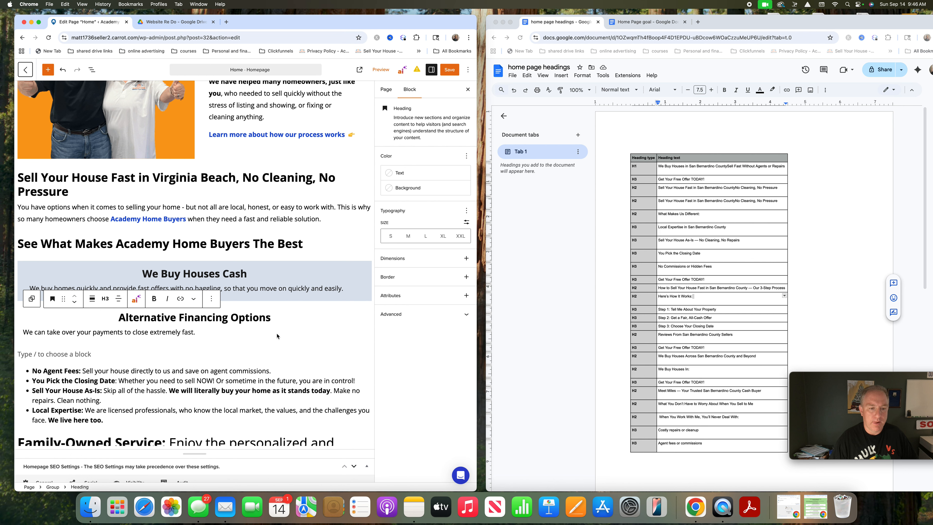
{"action": "left_click", "coordinate": [53, 488]}
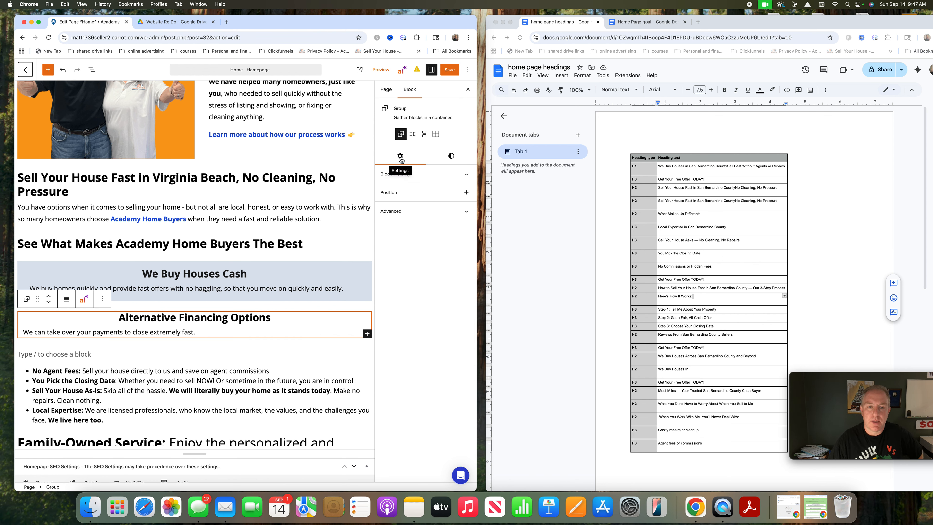
{"action": "left_click", "coordinate": [450, 157]}
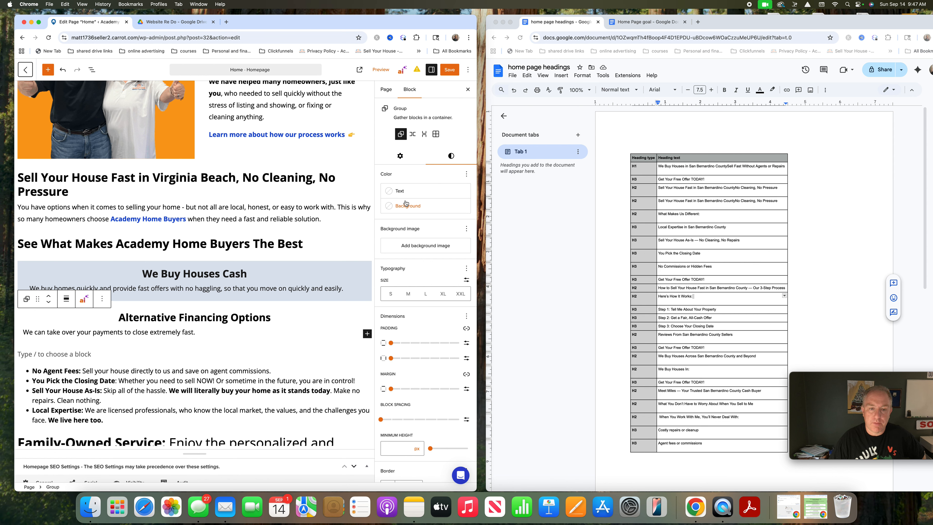
{"action": "left_click", "coordinate": [405, 209]}
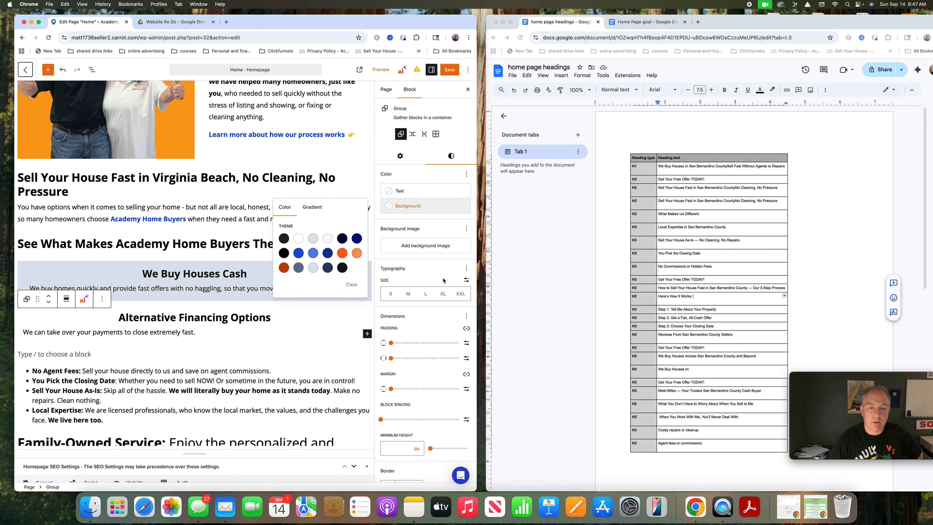
{"action": "left_click", "coordinate": [313, 268]}
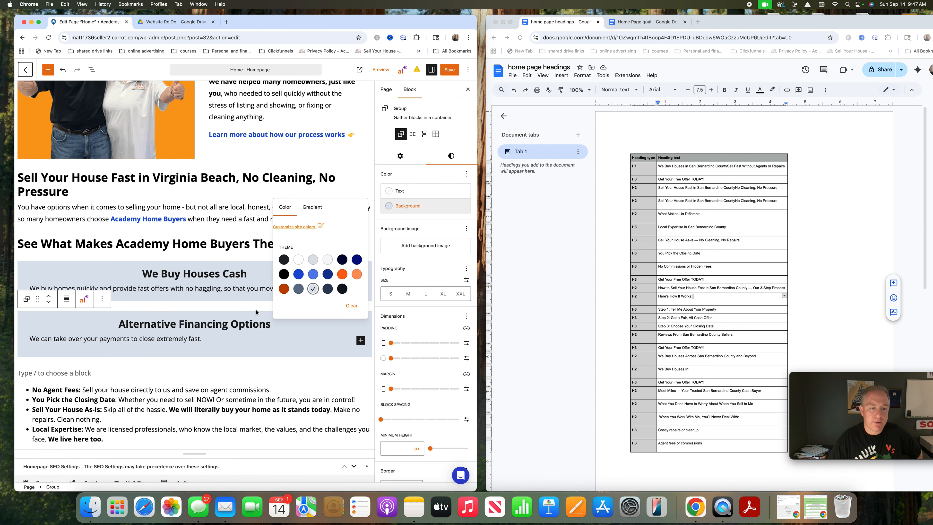
{"action": "left_click", "coordinate": [250, 318]}
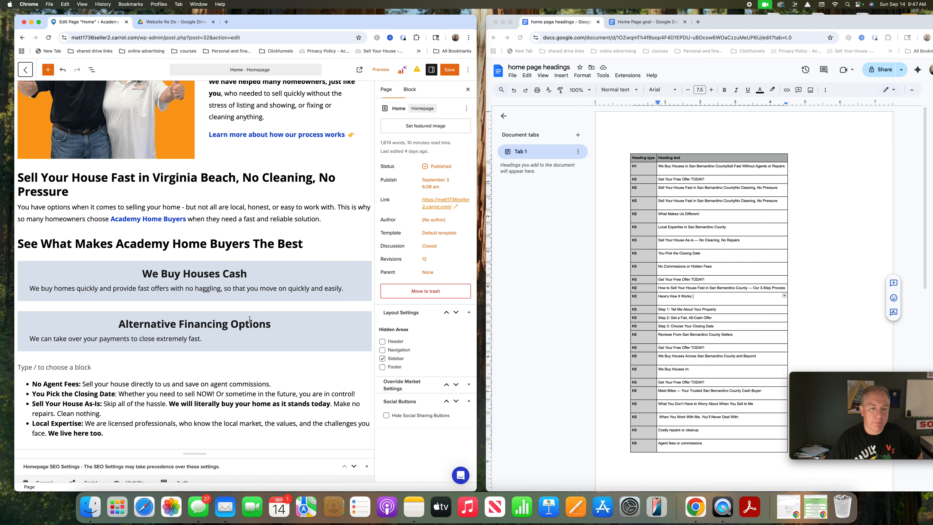
Center the paragraph text in both the "Alternative Financing Options" and "We Buy Houses Cash" groups.
{"action": "left_click", "coordinate": [160, 338]}
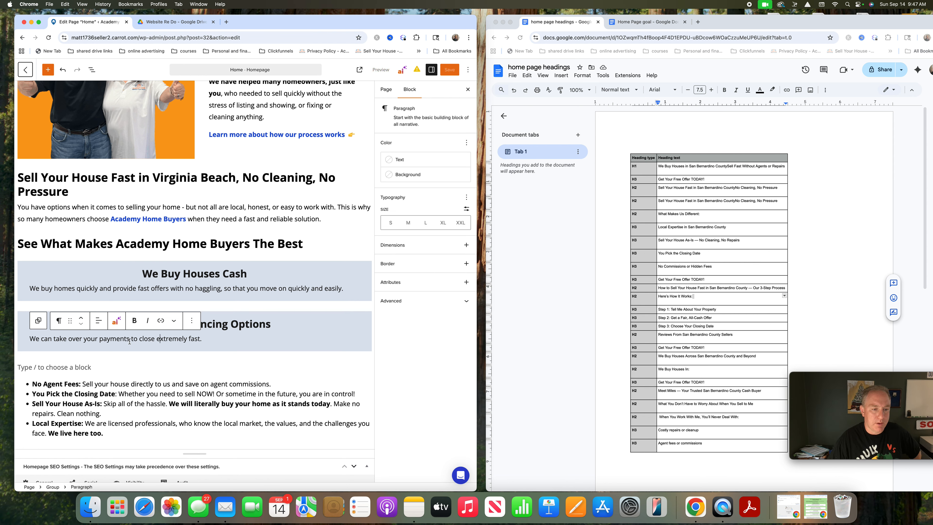
{"action": "left_click", "coordinate": [98, 320]}
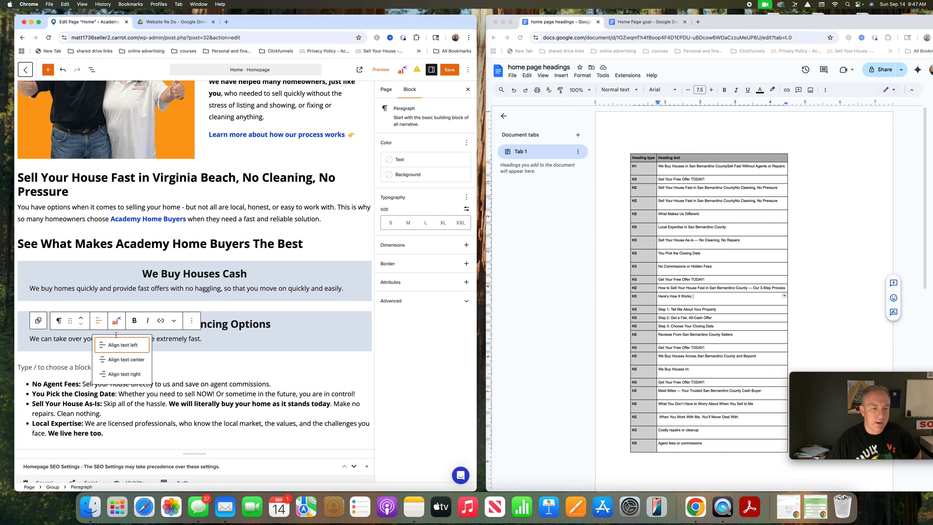
{"action": "left_click", "coordinate": [125, 360]}
{"action": "left_click", "coordinate": [192, 288]}
{"action": "left_click", "coordinate": [99, 271]}
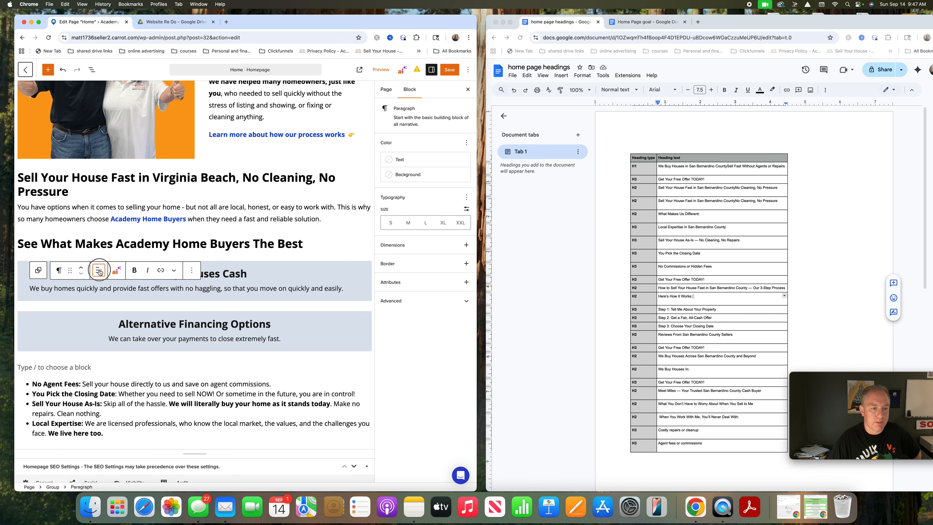
{"action": "left_click", "coordinate": [132, 311]}
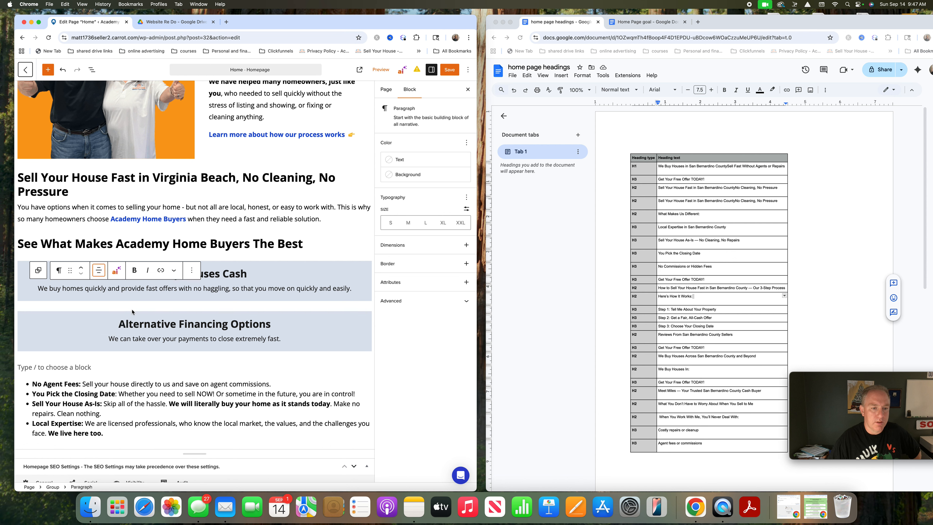
{"action": "left_click", "coordinate": [316, 342]}
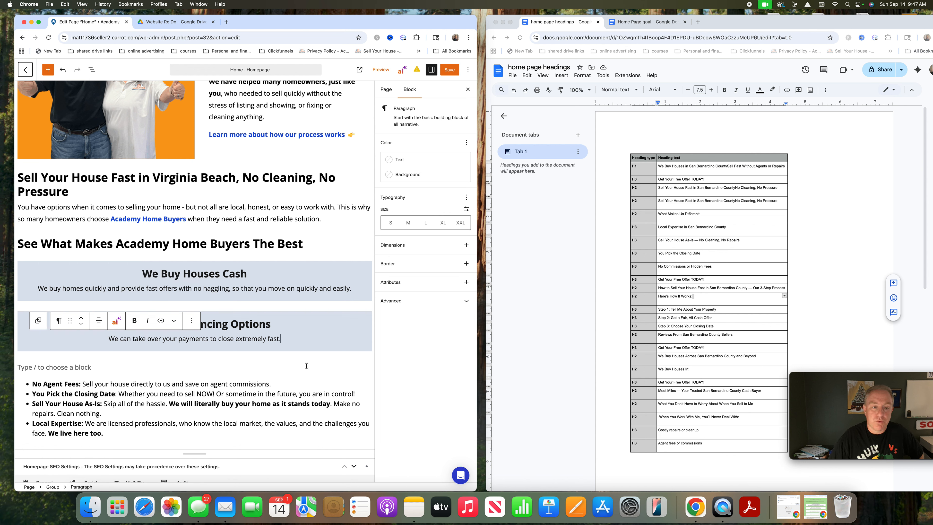
Add an empty block directly below the large "Family-Owned Service" paragraph.
{"action": "left_click", "coordinate": [308, 372]}
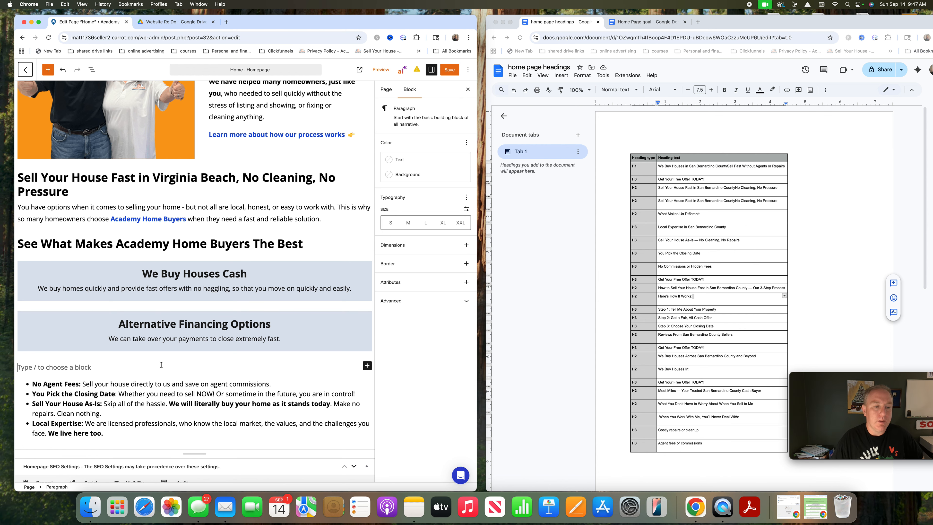
{"action": "scroll", "coordinate": [161, 365], "scroll_direction": "down", "scroll_amount": 3}
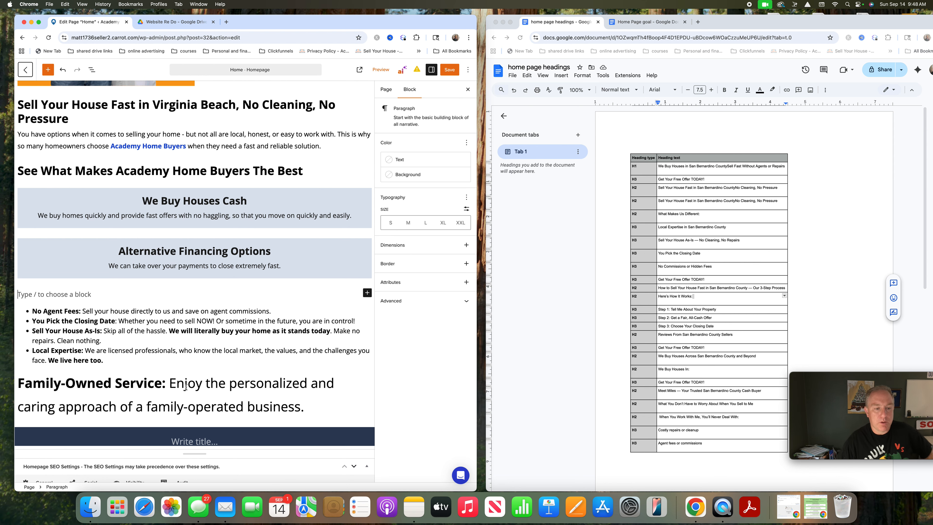
{"action": "scroll", "coordinate": [204, 407], "scroll_direction": "down", "scroll_amount": 3}
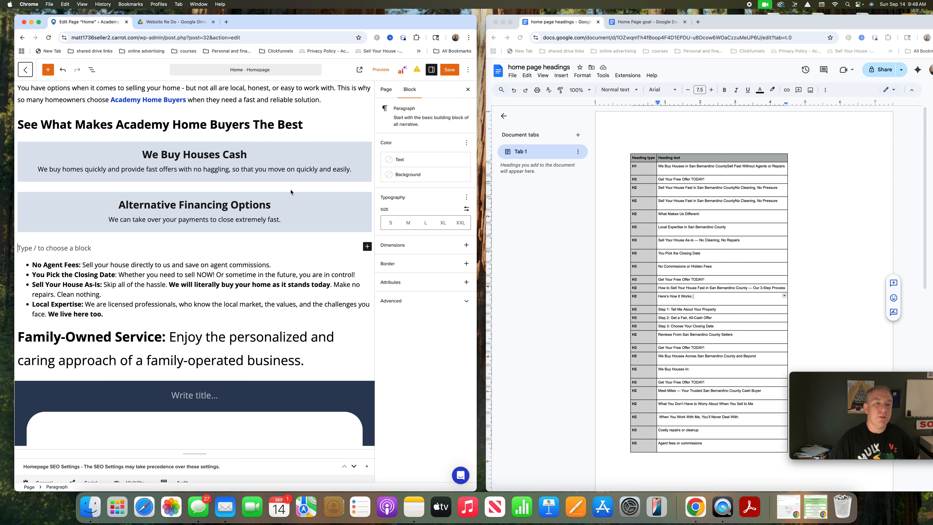
{"action": "scroll", "coordinate": [291, 192], "scroll_direction": "up", "scroll_amount": 7}
{"action": "scroll", "coordinate": [286, 191], "scroll_direction": "down", "scroll_amount": 7}
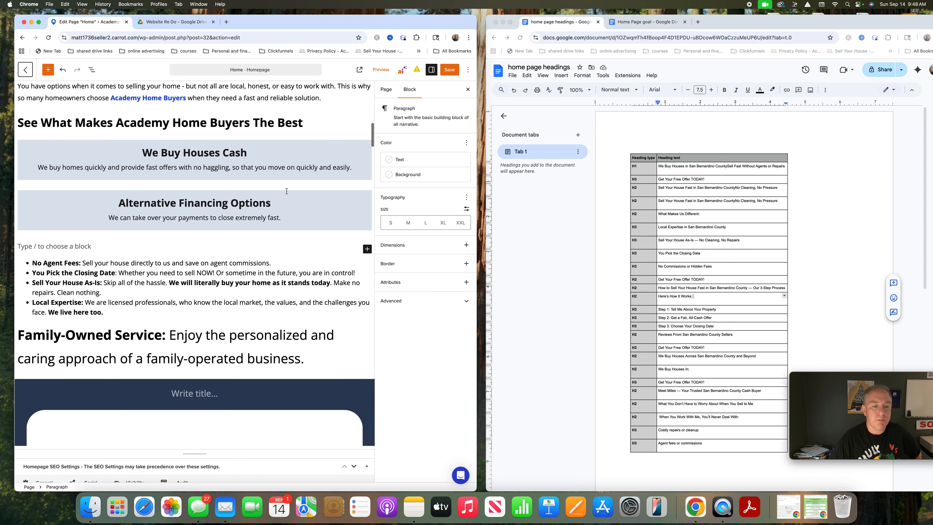
{"action": "scroll", "coordinate": [286, 191], "scroll_direction": "down", "scroll_amount": 1}
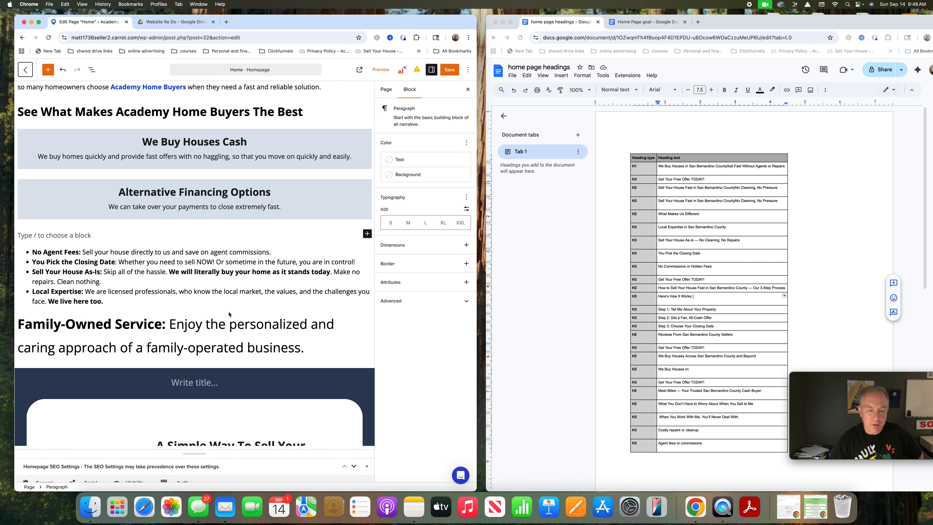
{"action": "left_click", "coordinate": [322, 351]}
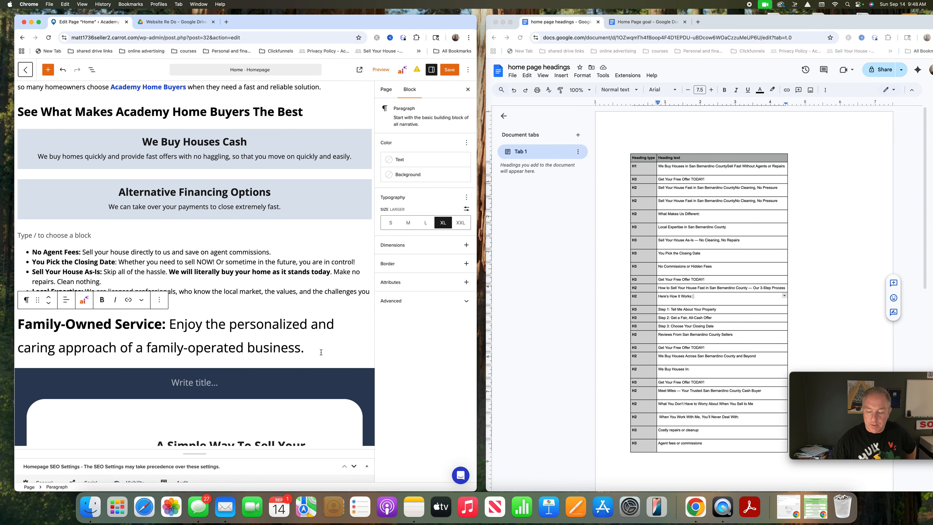
{"action": "key", "text": "Return"}
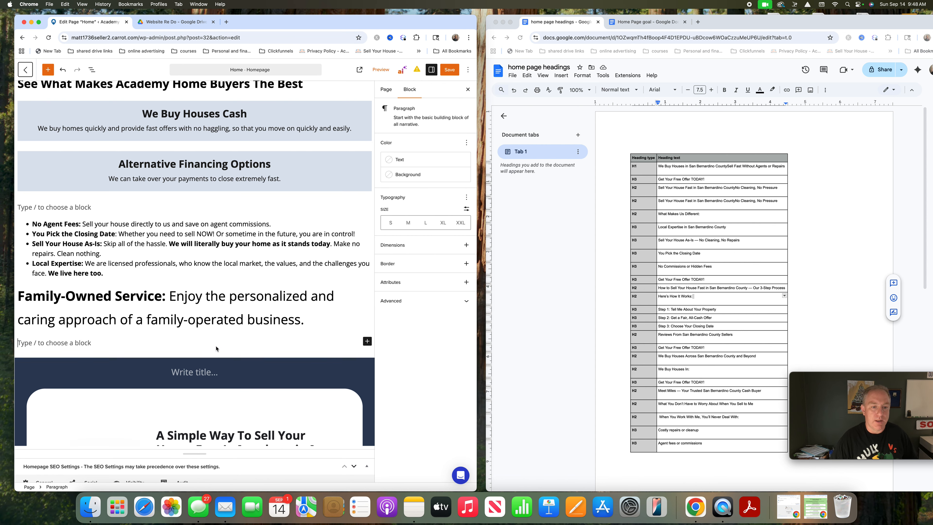
Insert a Forms block from the full block library into the empty block below the "Family-Owned Service" paragraph.
{"action": "left_click", "coordinate": [367, 341]}
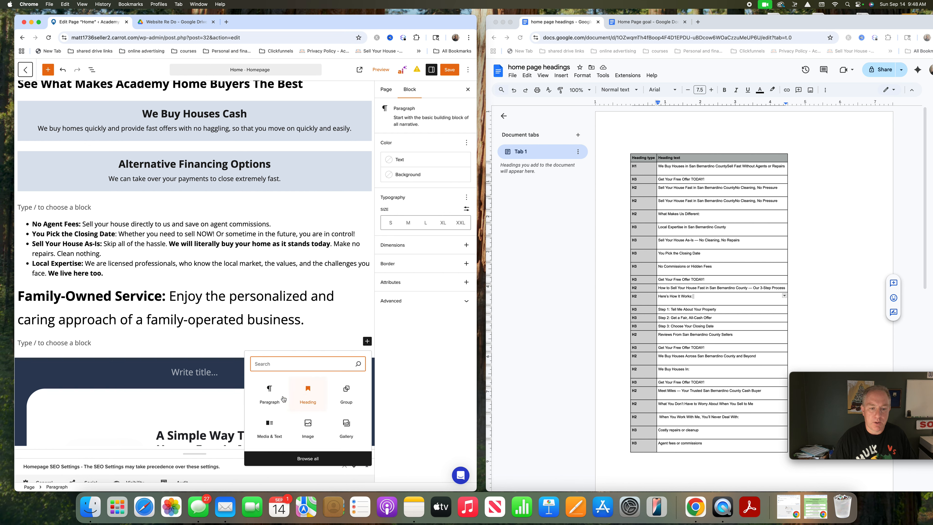
{"action": "left_click", "coordinate": [312, 459]}
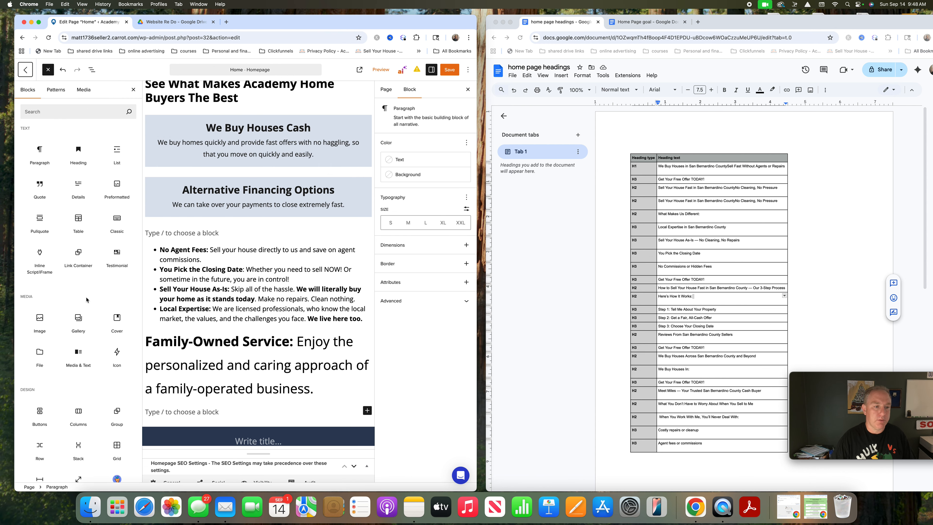
{"action": "scroll", "coordinate": [67, 295], "scroll_direction": "down", "scroll_amount": 1}
{"action": "scroll", "coordinate": [67, 295], "scroll_direction": "down", "scroll_amount": 10}
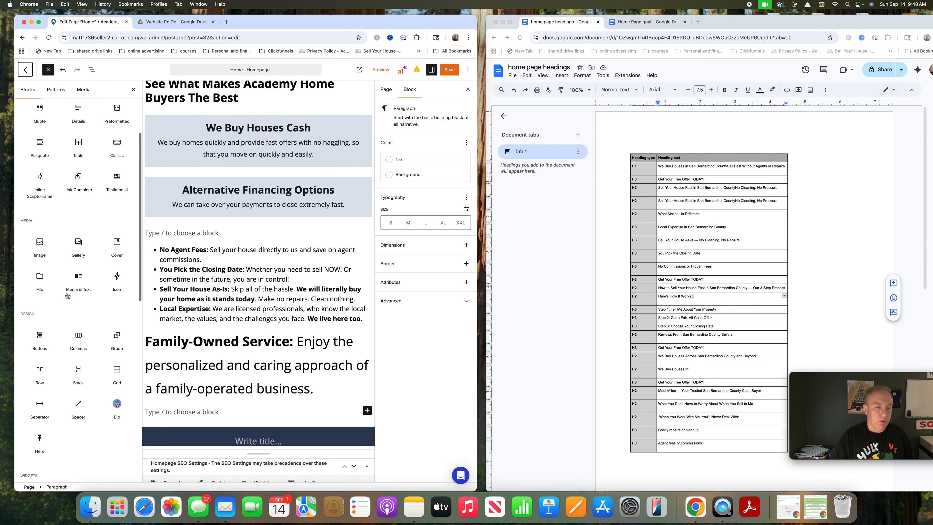
{"action": "scroll", "coordinate": [68, 295], "scroll_direction": "down", "scroll_amount": 6}
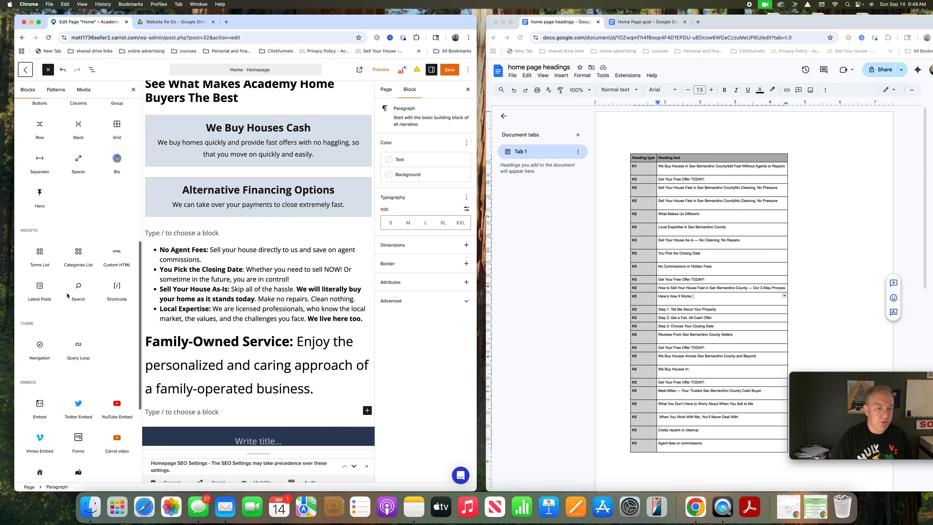
{"action": "mouse_move", "coordinate": [79, 346]}
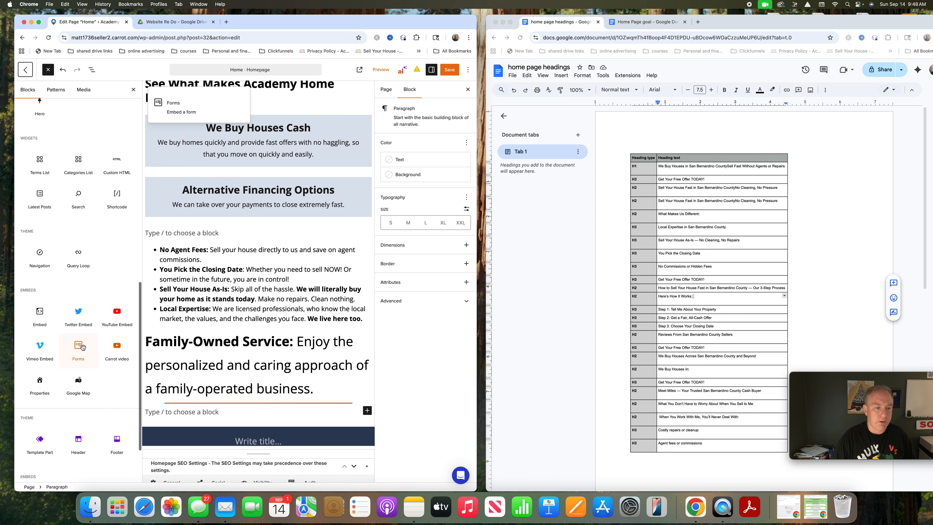
{"action": "left_click", "coordinate": [79, 348]}
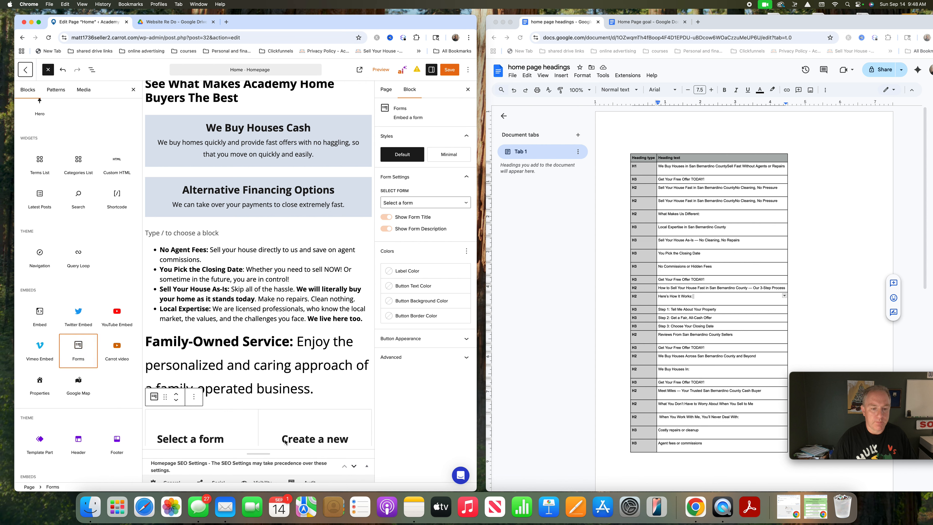
Embed the existing "Get An Offer Today, Sell In A Matter Of Days" form in the Forms block and save the page.
{"action": "scroll", "coordinate": [255, 429], "scroll_direction": "down", "scroll_amount": 5}
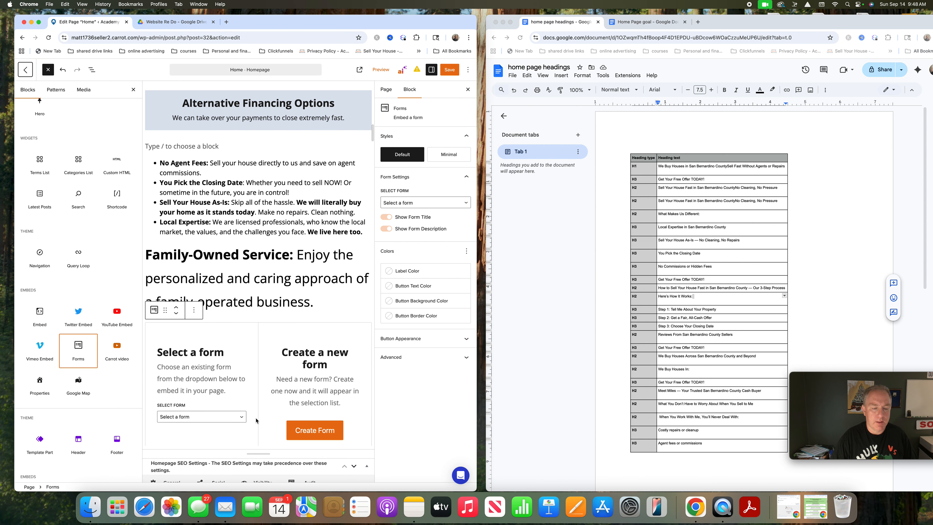
{"action": "scroll", "coordinate": [259, 419], "scroll_direction": "down", "scroll_amount": 1}
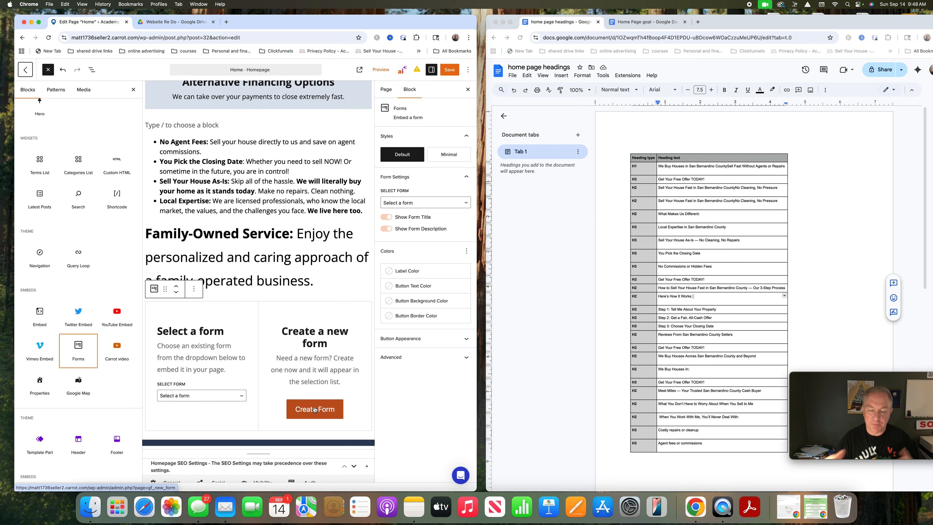
{"action": "left_click", "coordinate": [225, 399]}
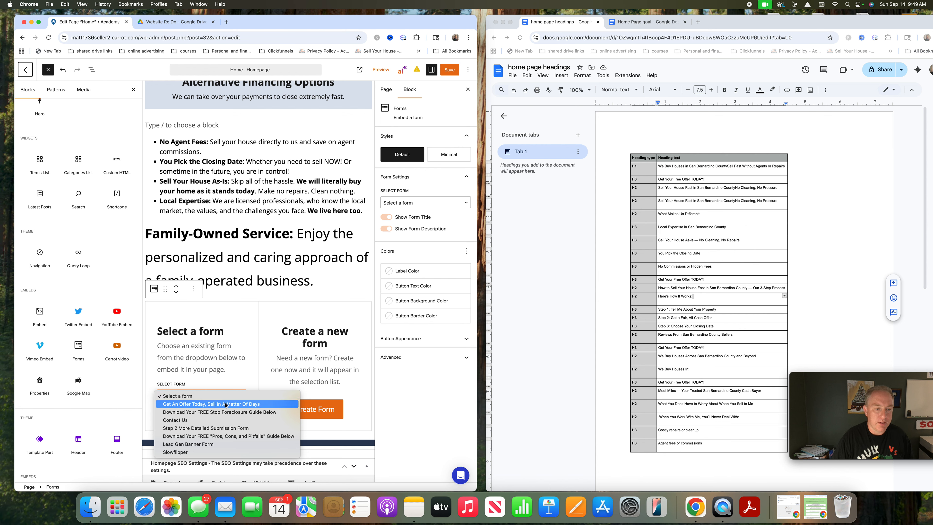
{"action": "left_click", "coordinate": [226, 404]}
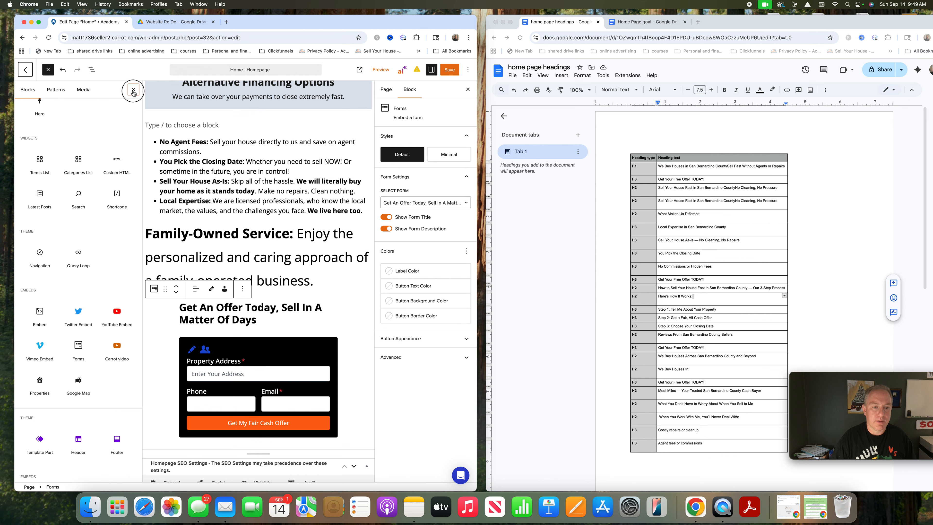
{"action": "key", "text": "Escape"}
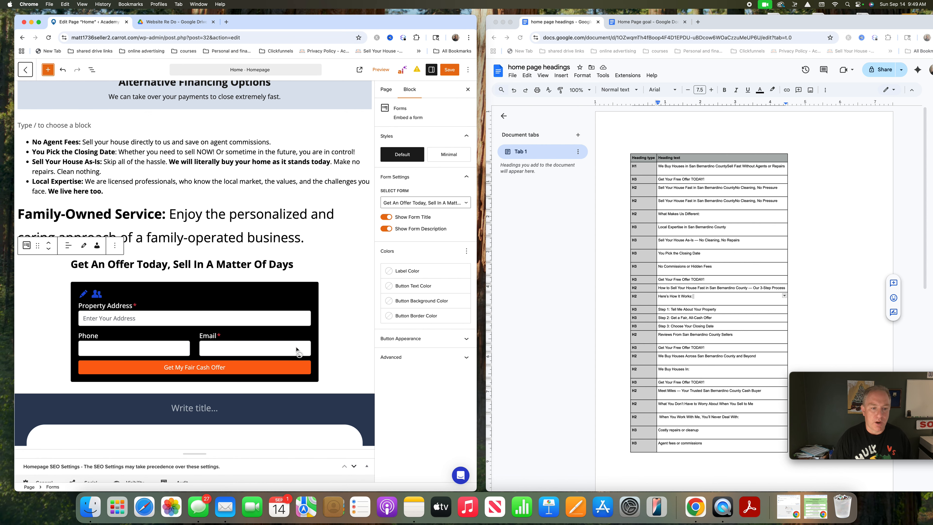
{"action": "left_click", "coordinate": [447, 71]}
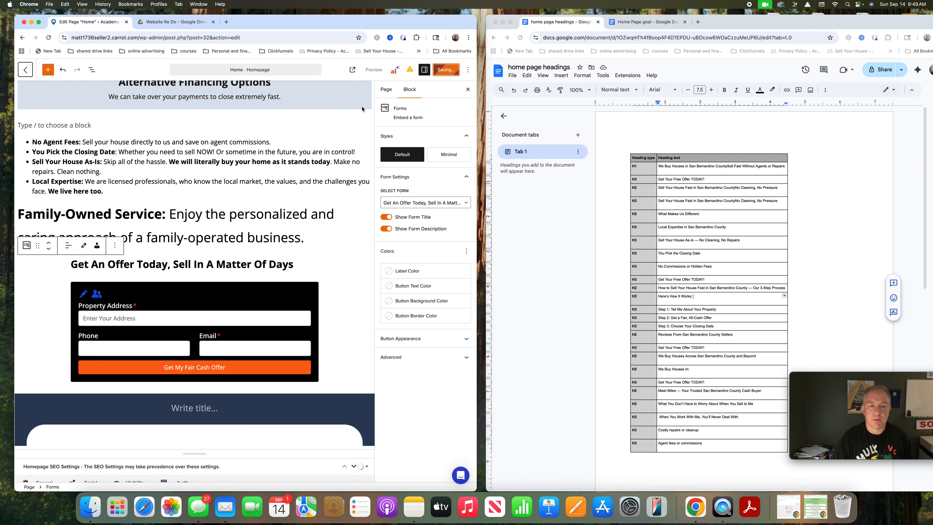
Preview the homepage and examine the benefit sections and the lead form below them.
{"action": "left_click", "coordinate": [382, 70]}
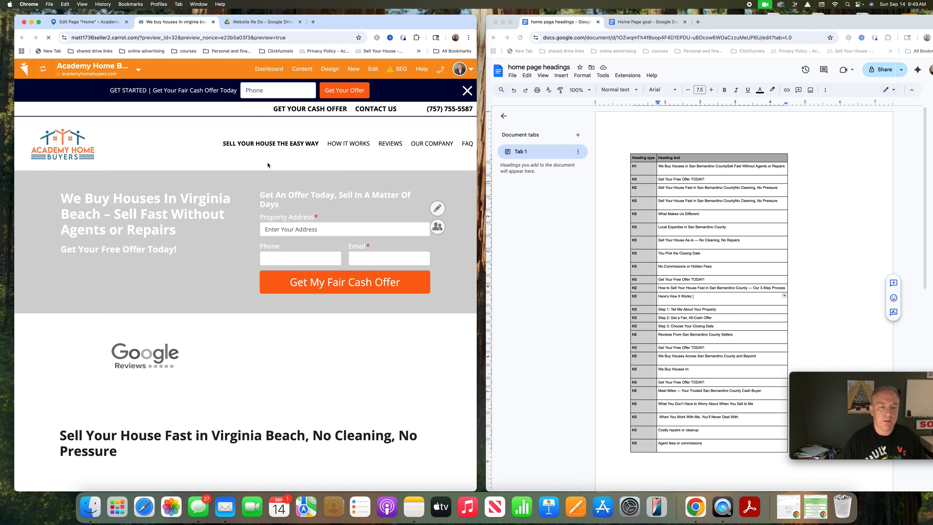
{"action": "scroll", "coordinate": [185, 280], "scroll_direction": "down", "scroll_amount": 2}
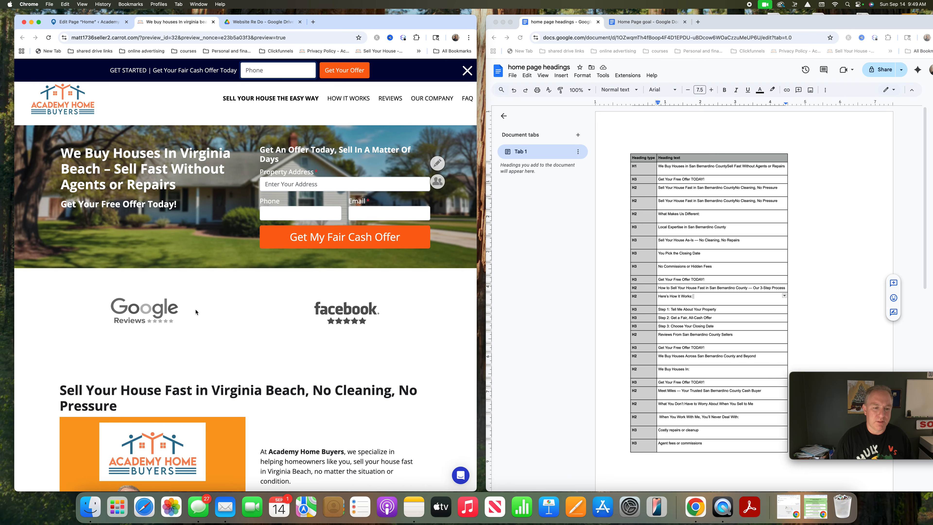
{"action": "scroll", "coordinate": [196, 312], "scroll_direction": "down", "scroll_amount": 2}
{"action": "left_click", "coordinate": [149, 335]}
{"action": "scroll", "coordinate": [197, 324], "scroll_direction": "down", "scroll_amount": 2}
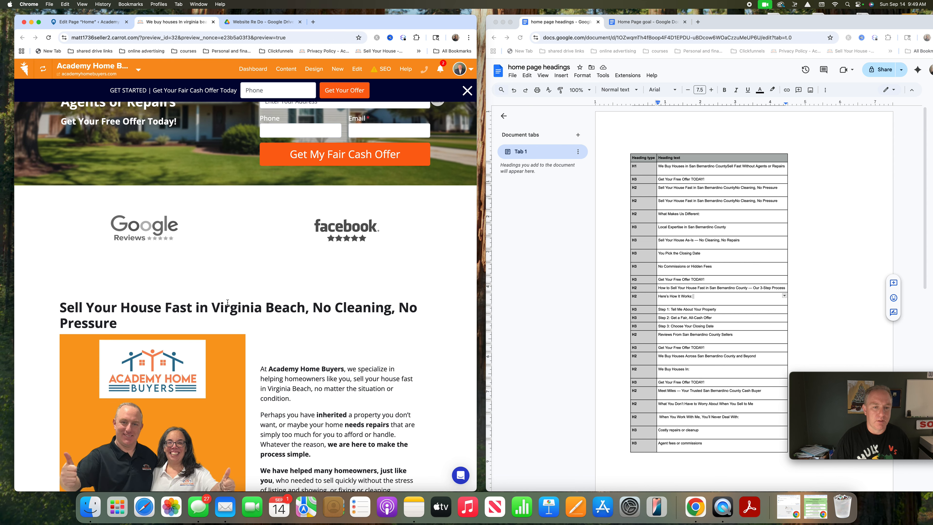
{"action": "scroll", "coordinate": [227, 300], "scroll_direction": "down", "scroll_amount": 2}
{"action": "scroll", "coordinate": [227, 303], "scroll_direction": "down", "scroll_amount": 15}
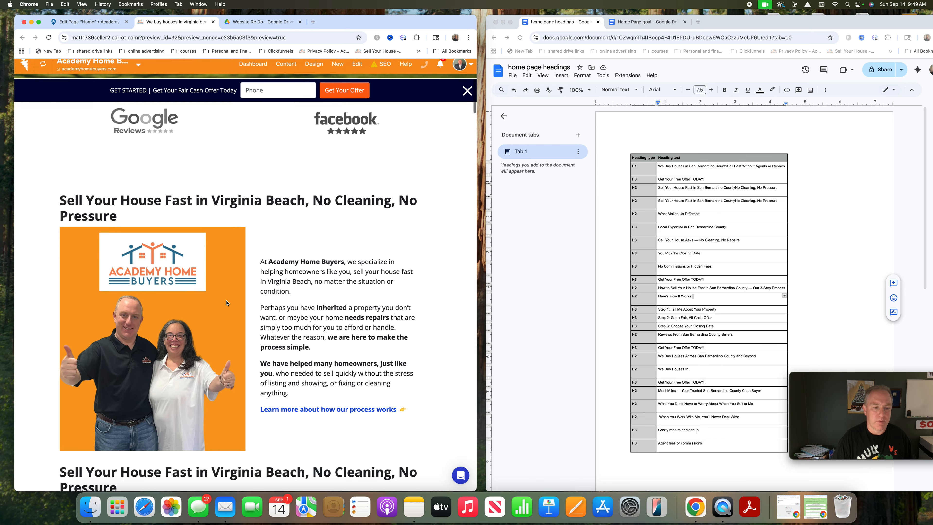
{"action": "scroll", "coordinate": [227, 303], "scroll_direction": "down", "scroll_amount": 1}
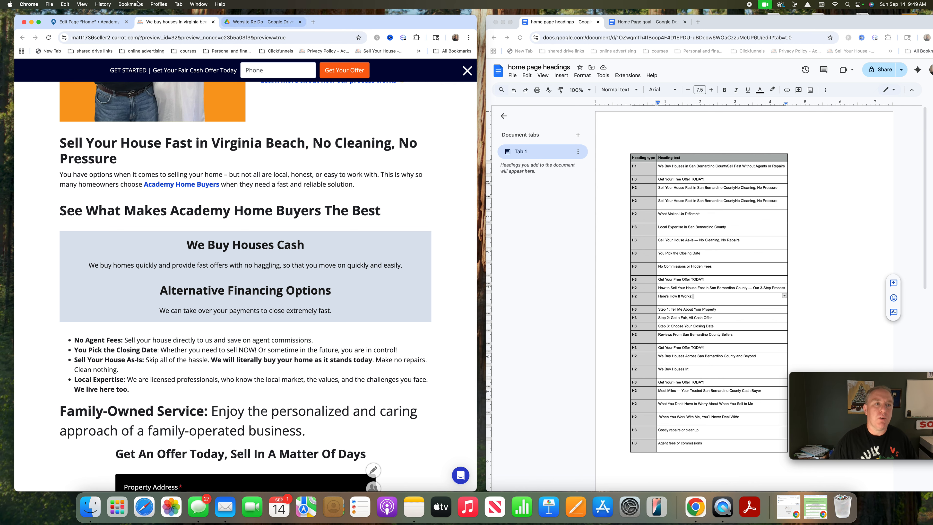
Back in the page editor, insert a Spacer block directly below the "Alternative Financing Options" group.
{"action": "left_click", "coordinate": [92, 23]}
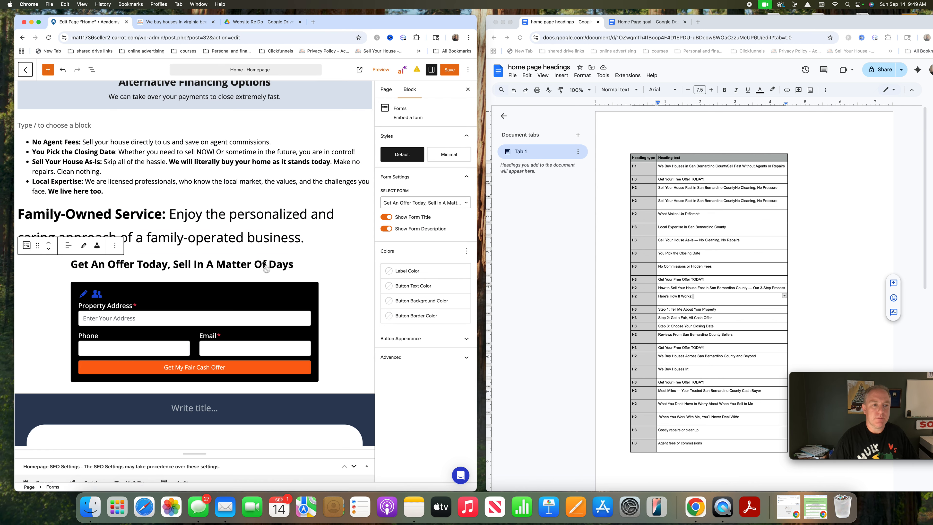
{"action": "scroll", "coordinate": [264, 264], "scroll_direction": "up", "scroll_amount": 5}
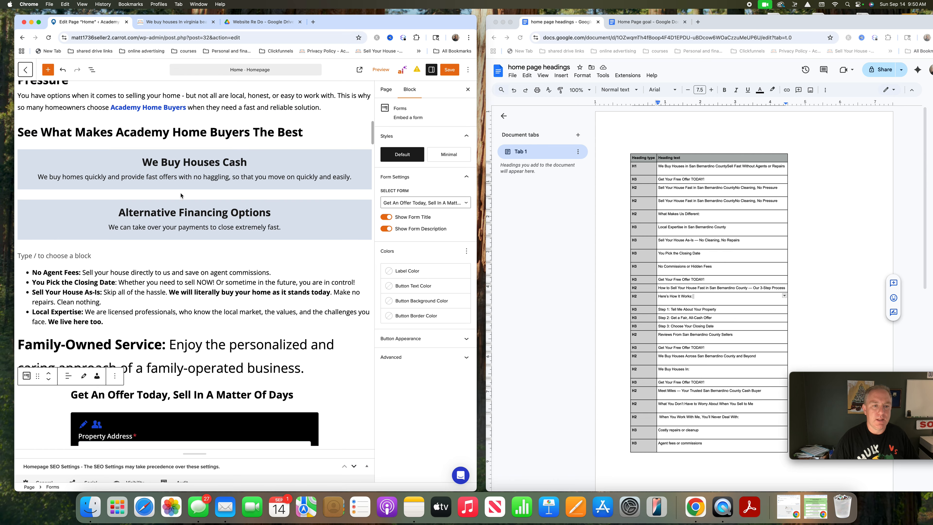
{"action": "left_click", "coordinate": [190, 197]}
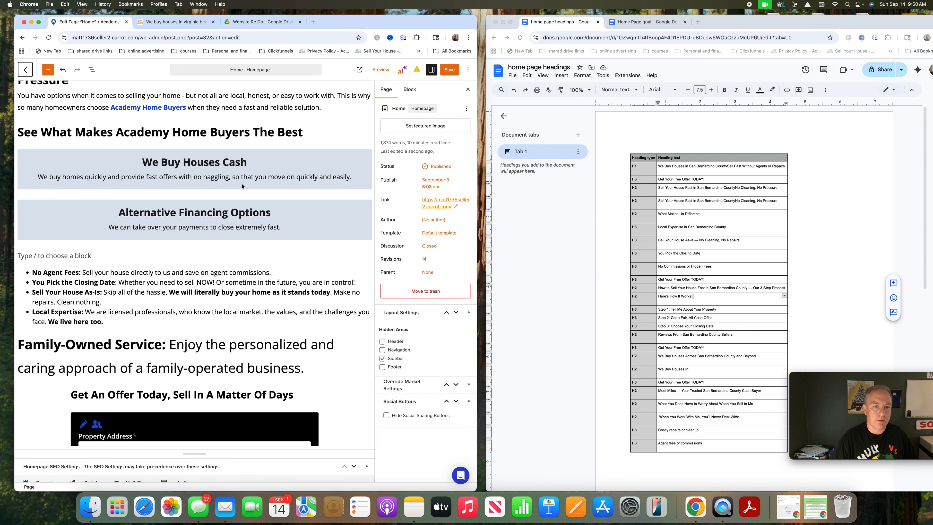
{"action": "left_click", "coordinate": [252, 187]}
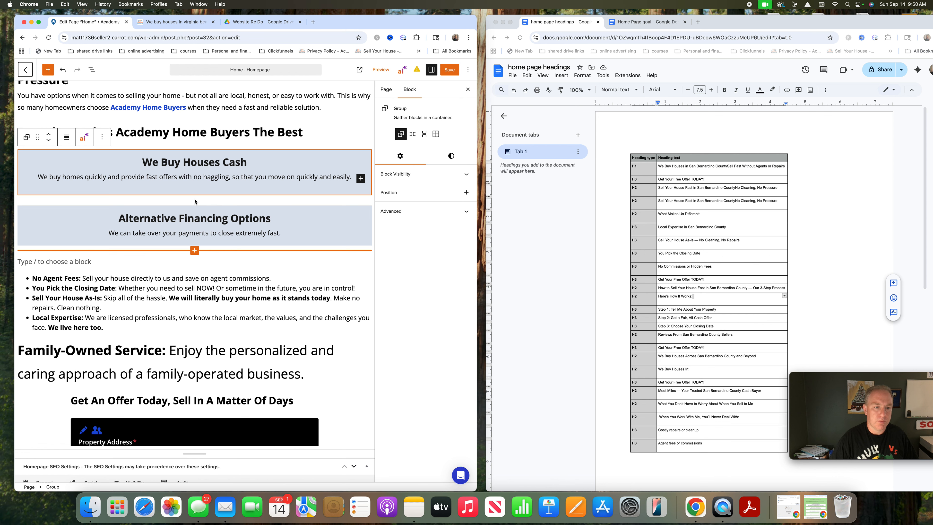
{"action": "left_click", "coordinate": [182, 200]}
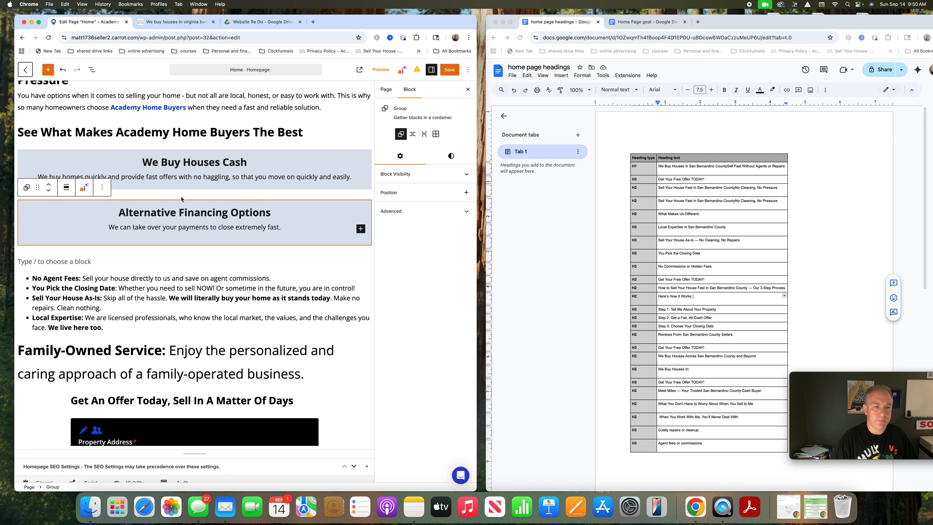
{"action": "left_click", "coordinate": [183, 195]}
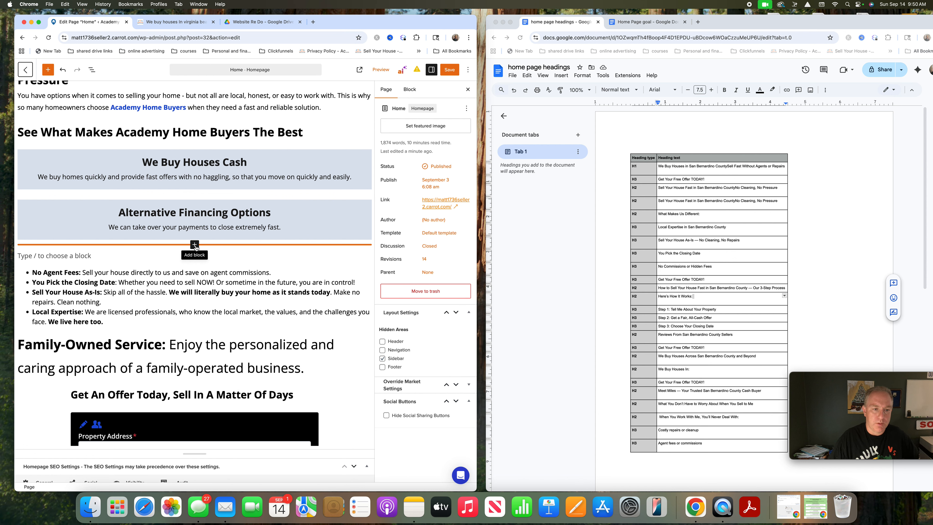
{"action": "left_click", "coordinate": [195, 244]}
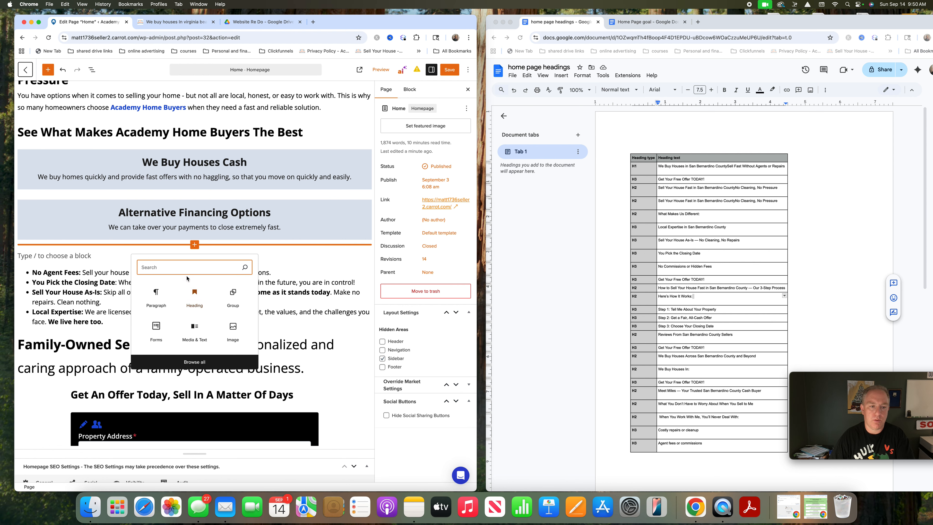
{"action": "type", "text": "spac"}
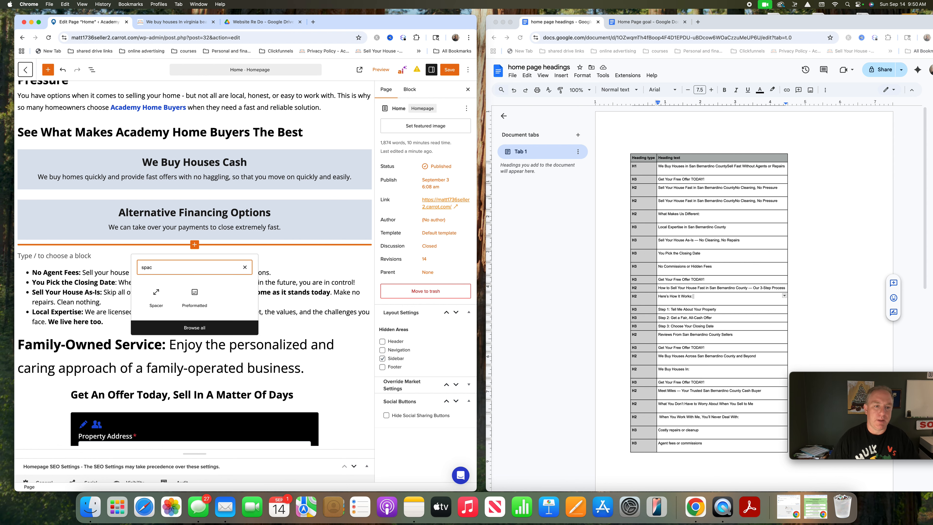
{"action": "left_click", "coordinate": [159, 301]}
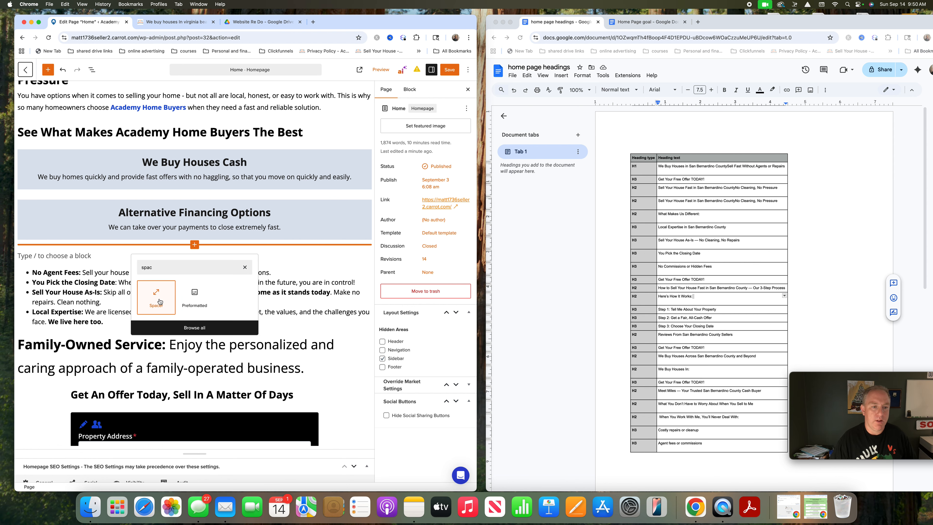
{"action": "left_click", "coordinate": [159, 301]}
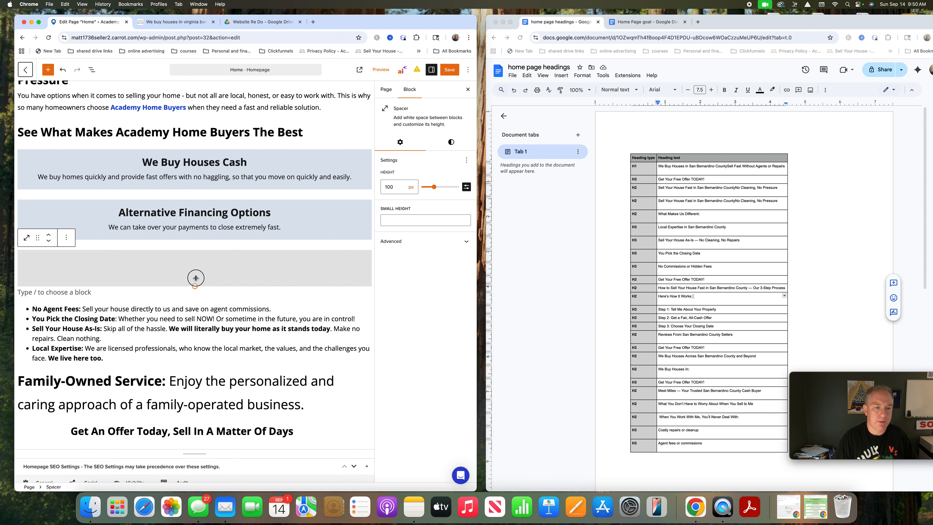
Shrink the spacer to about 39 px high and move it up between the "We Buy Houses Cash" and "Alternative Financing Options" groups.
{"action": "left_click", "coordinate": [183, 272]}
{"action": "left_click_drag", "start_coordinate": [195, 286], "coordinate": [195, 279]}
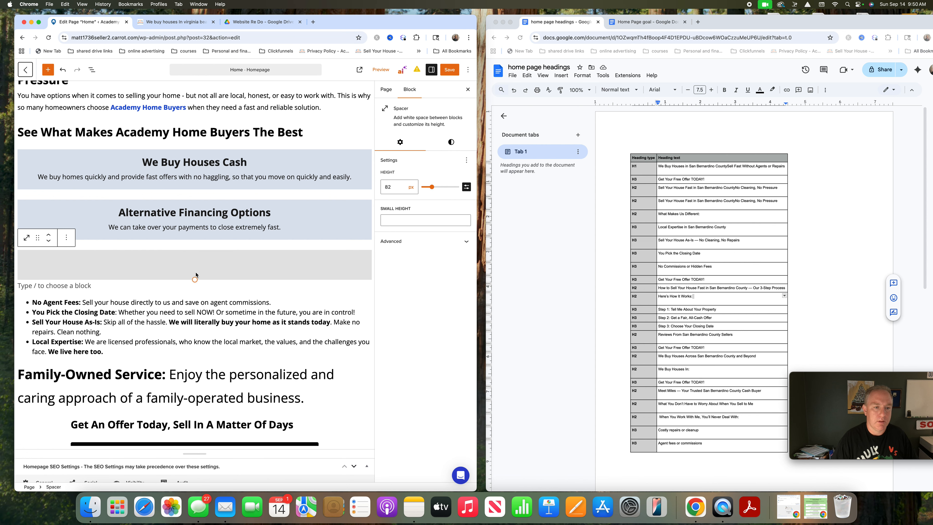
{"action": "left_click_drag", "start_coordinate": [195, 279], "coordinate": [193, 267]}
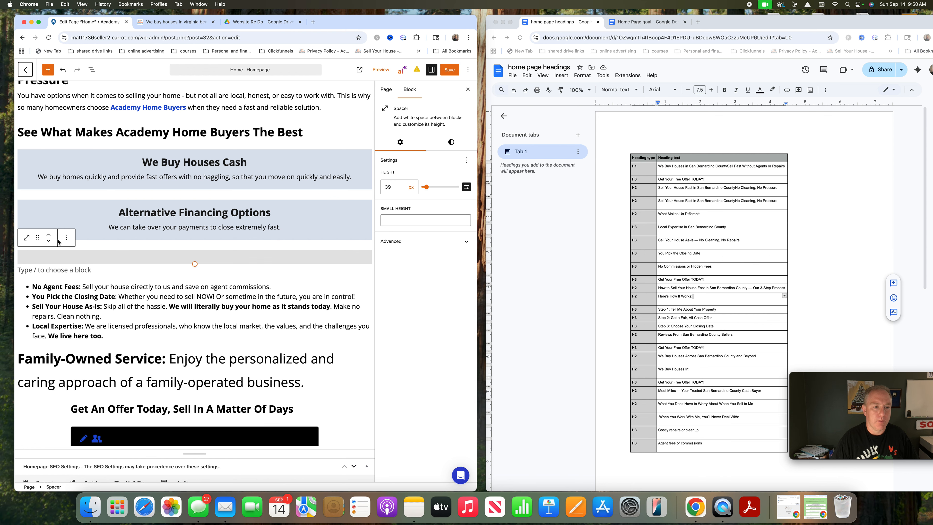
{"action": "left_click", "coordinate": [49, 237]}
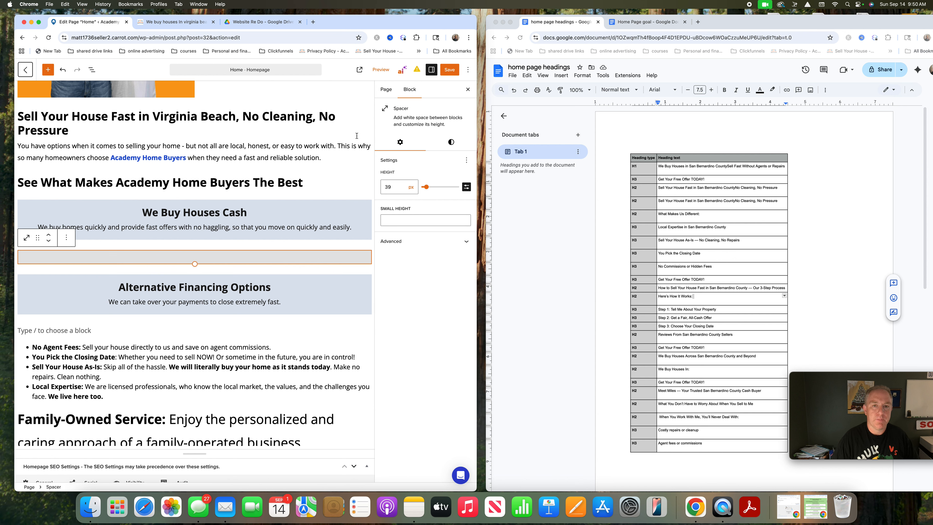
Save the page and open a fresh preview to check the gap between the two shaded groups.
{"action": "left_click", "coordinate": [450, 70]}
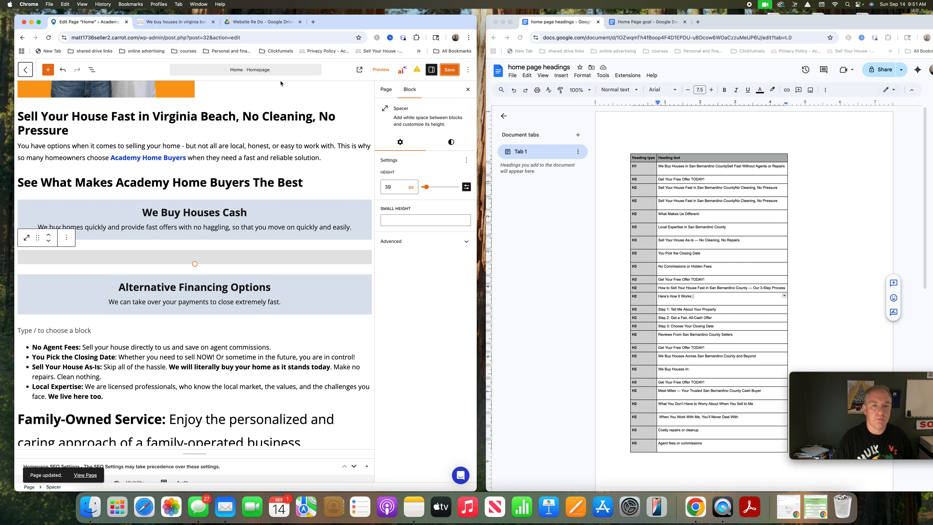
{"action": "left_click", "coordinate": [378, 71]}
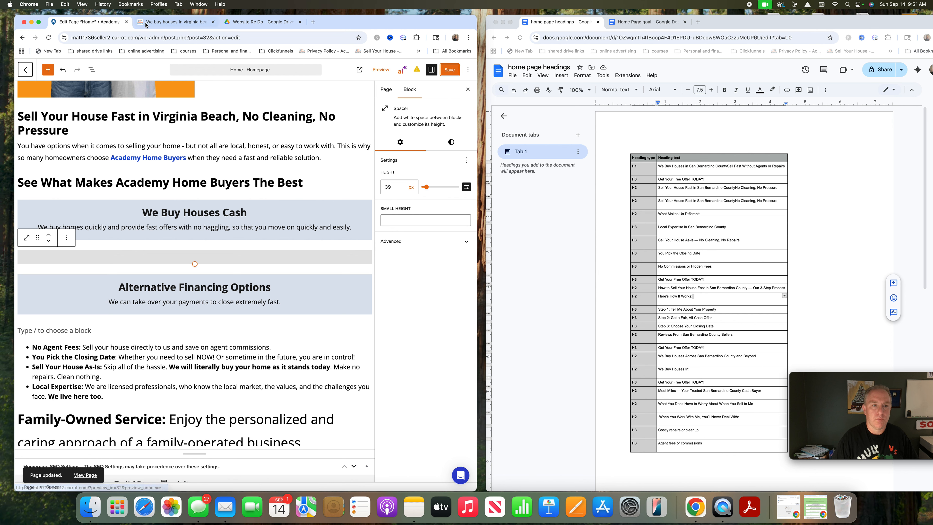
{"action": "left_click", "coordinate": [168, 23]}
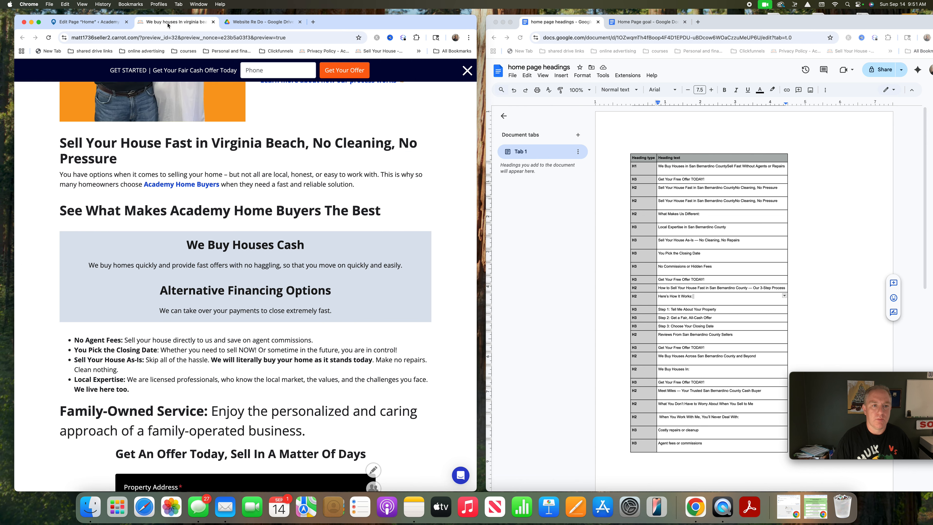
{"action": "left_click", "coordinate": [214, 22]}
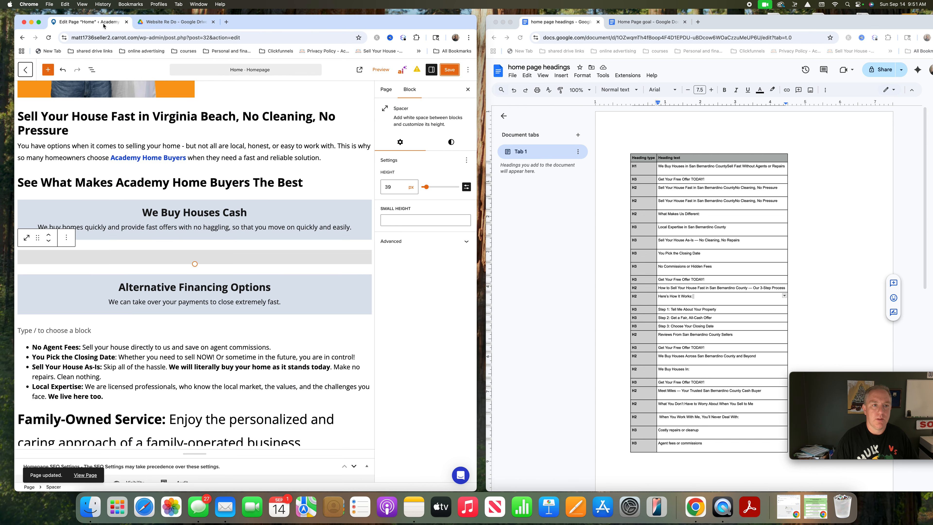
{"action": "left_click", "coordinate": [380, 70]}
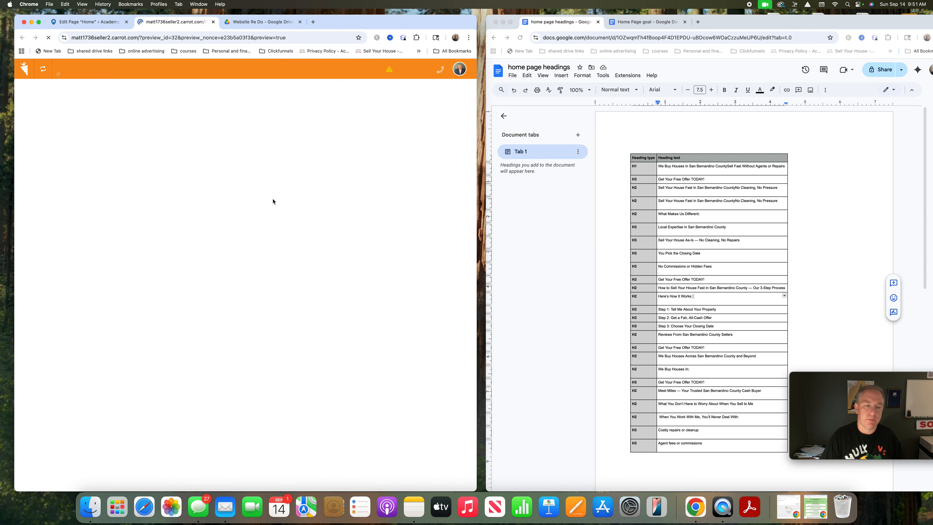
{"action": "scroll", "coordinate": [247, 227], "scroll_direction": "down", "scroll_amount": 6}
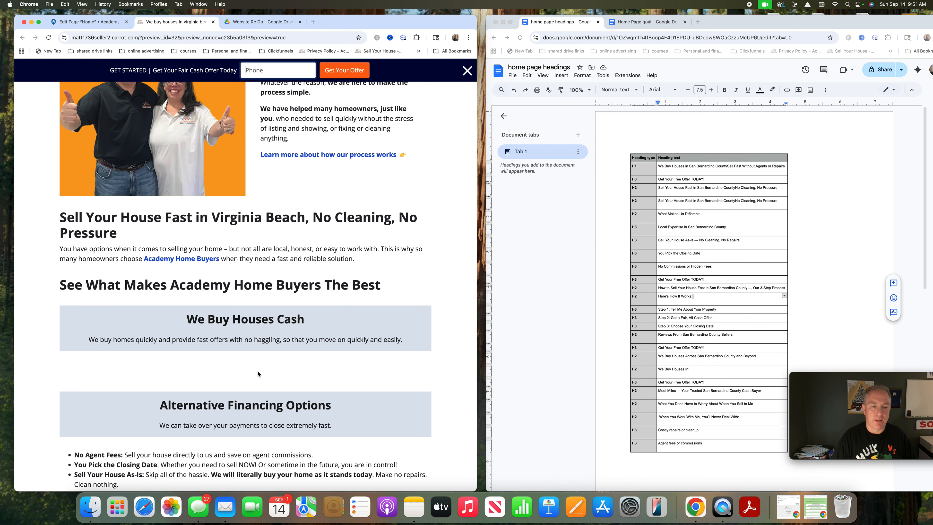
Reduce the height of the spacer between the two shaded groups to 5 px and save the page.
{"action": "left_click", "coordinate": [88, 21]}
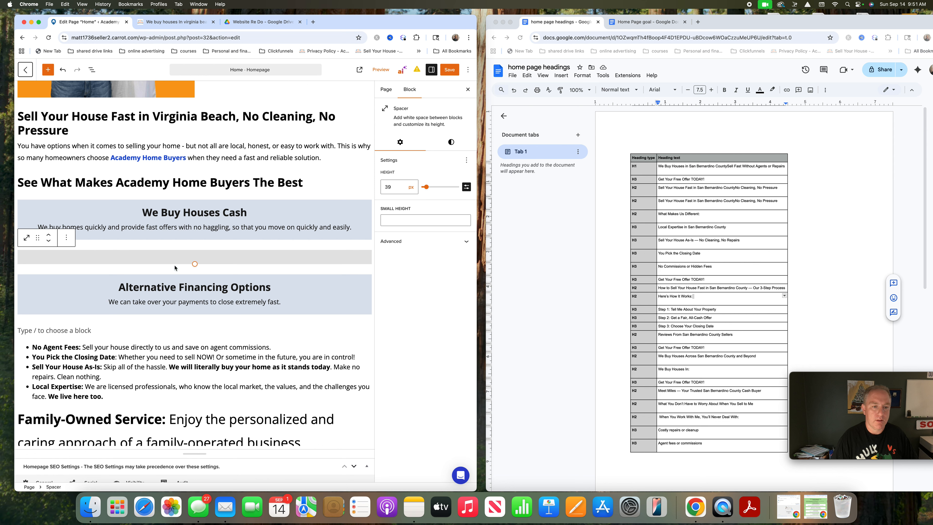
{"action": "left_click", "coordinate": [176, 258]}
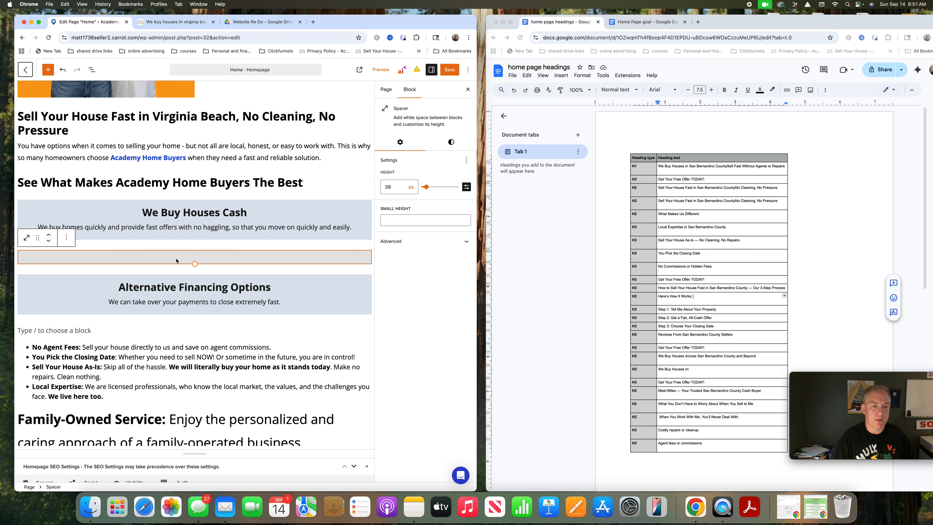
{"action": "left_click", "coordinate": [424, 190]}
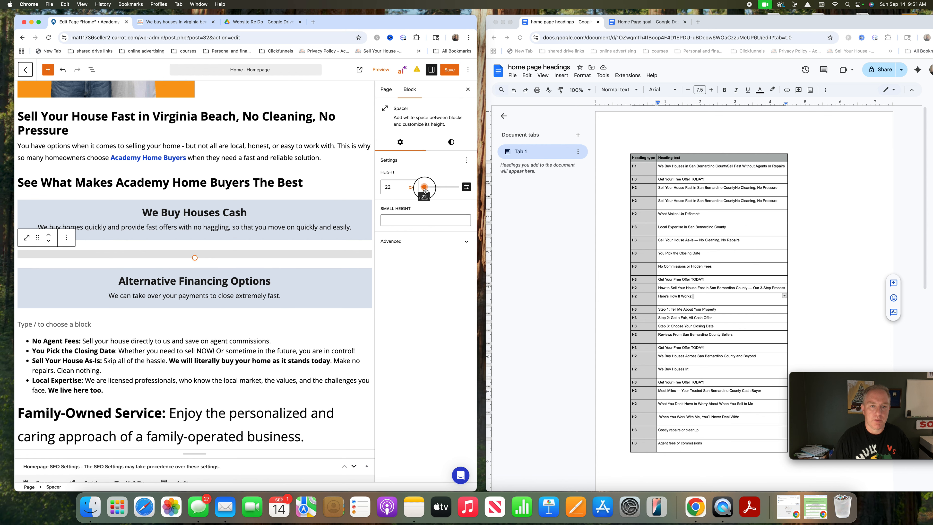
{"action": "left_click_drag", "start_coordinate": [425, 190], "coordinate": [423, 190]}
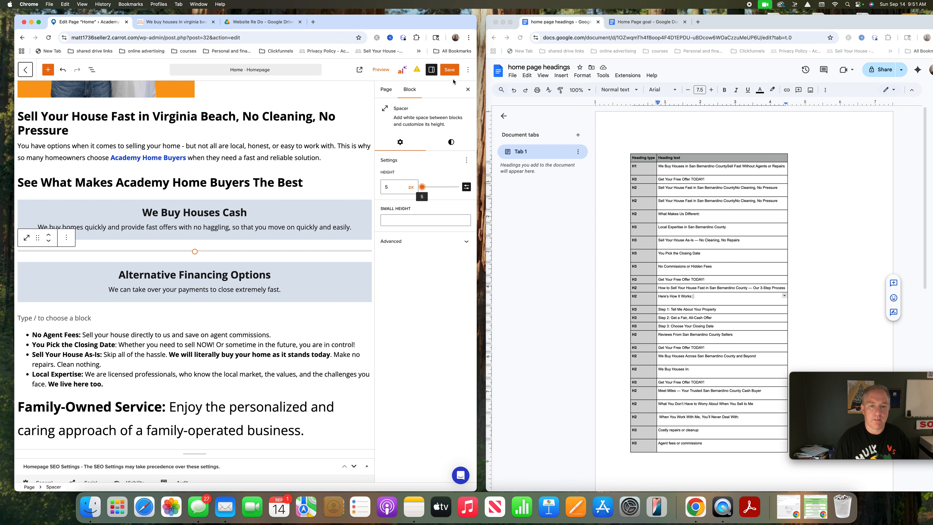
{"action": "left_click", "coordinate": [449, 70]}
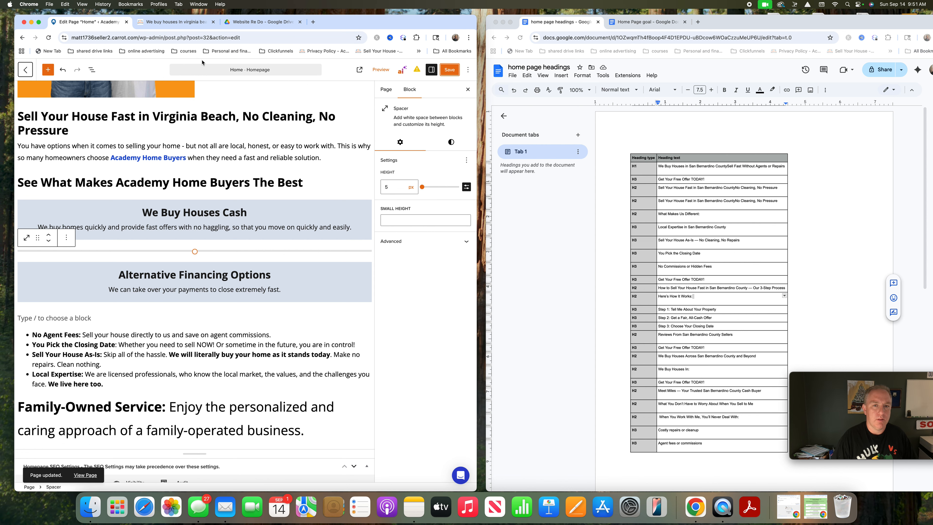
Replace the old preview with a new one and review the spacing around "Alternative Financing Options".
{"action": "left_click", "coordinate": [213, 23]}
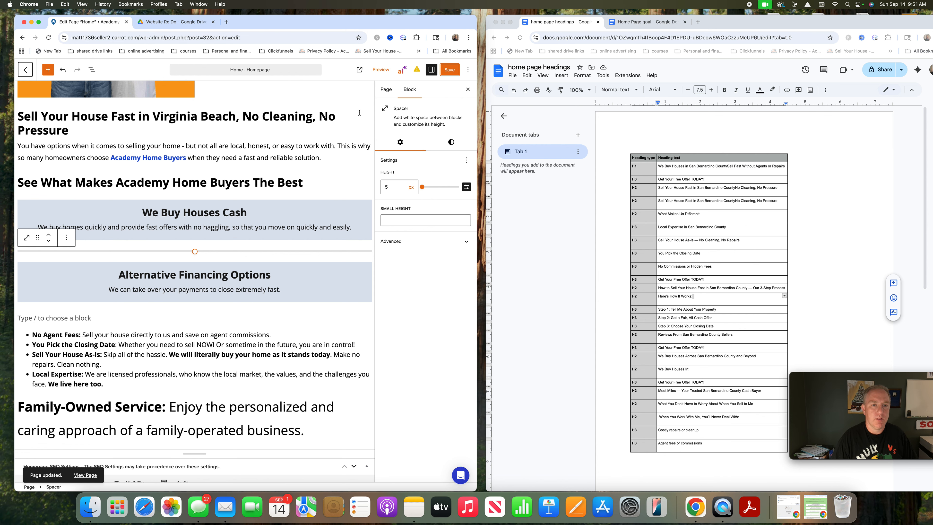
{"action": "left_click", "coordinate": [381, 72]}
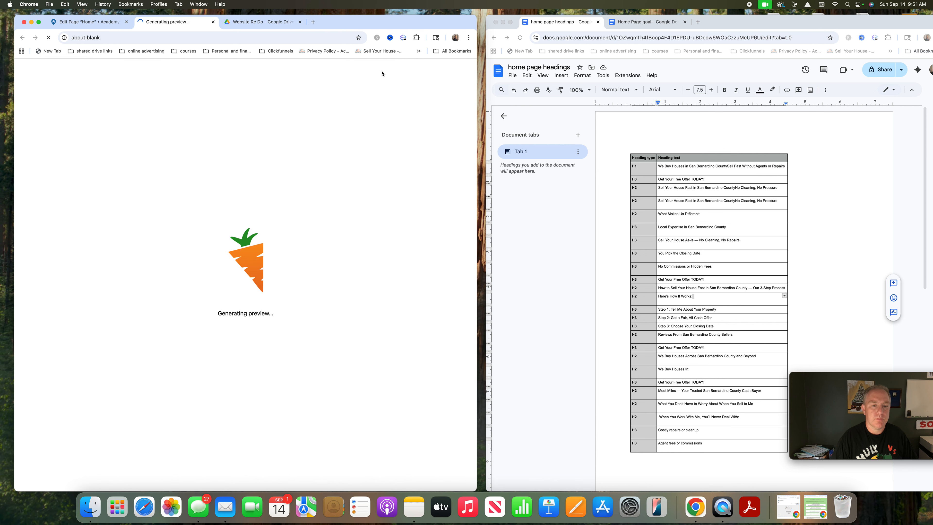
{"action": "scroll", "coordinate": [235, 243], "scroll_direction": "down", "scroll_amount": 10}
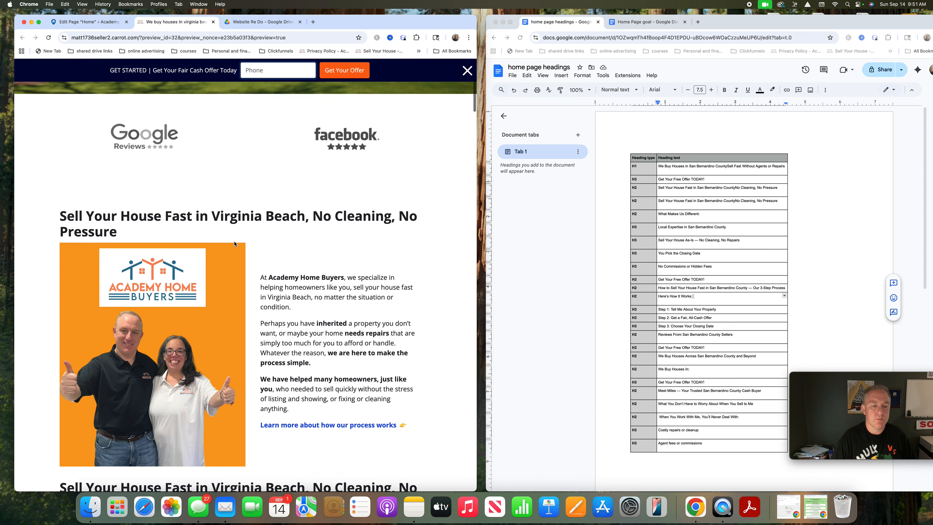
{"action": "scroll", "coordinate": [234, 243], "scroll_direction": "down", "scroll_amount": 2}
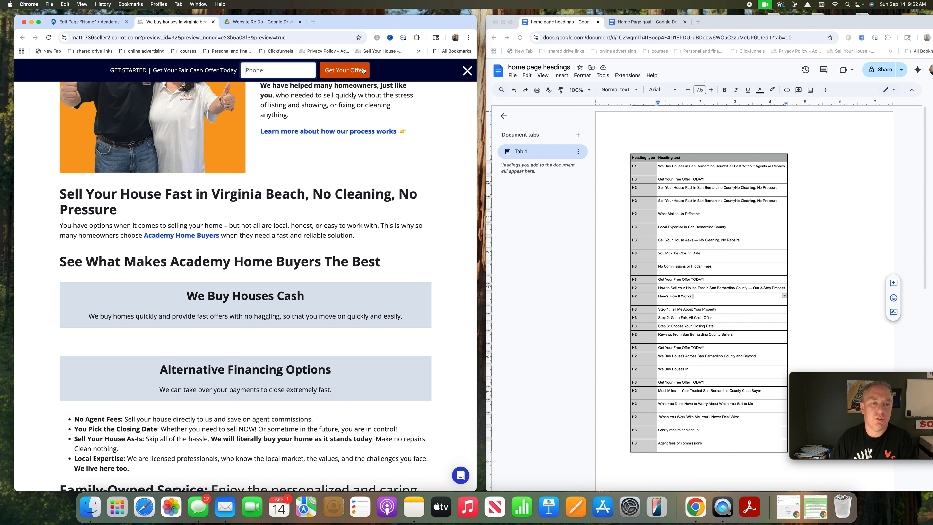
Open the live site academyhomebuyers.com in a new incognito window.
{"action": "left_click", "coordinate": [468, 37]}
{"action": "left_click", "coordinate": [422, 75]}
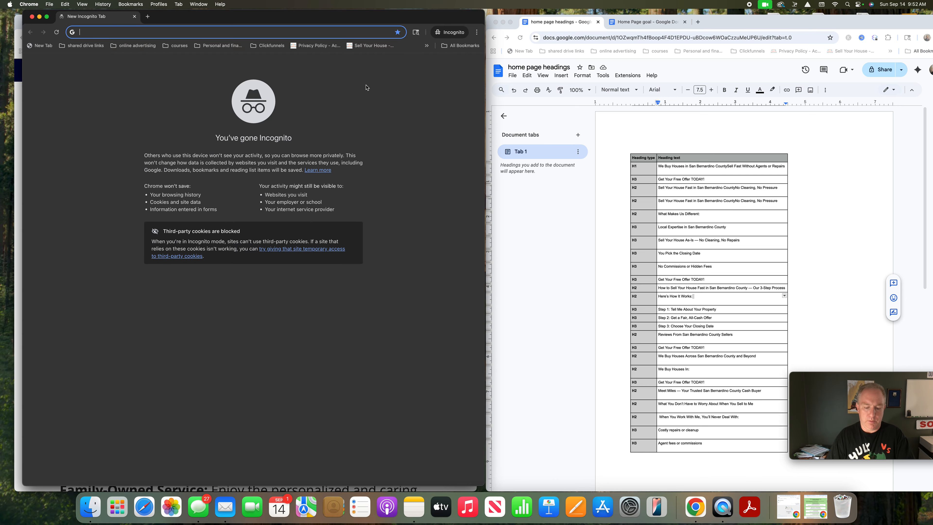
{"action": "type", "text": "ac"}
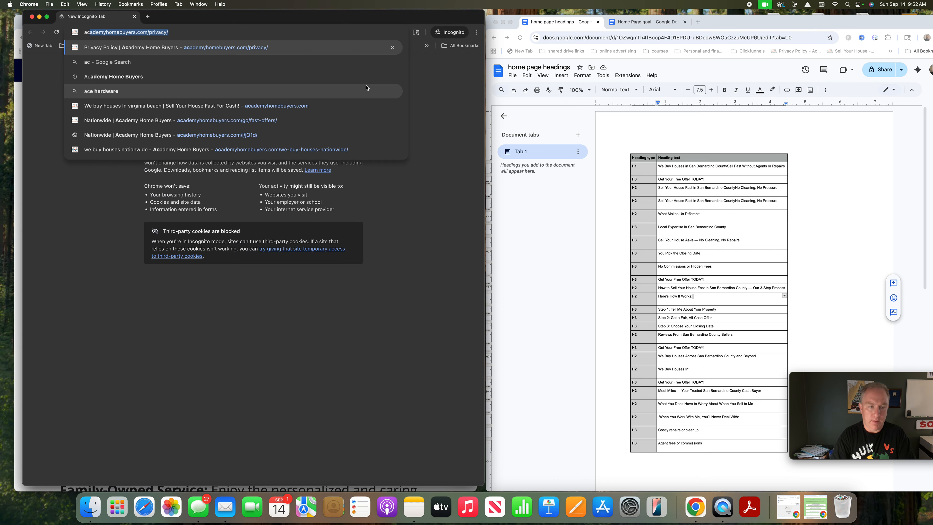
{"action": "type", "text": "ademyhomebuyres"}
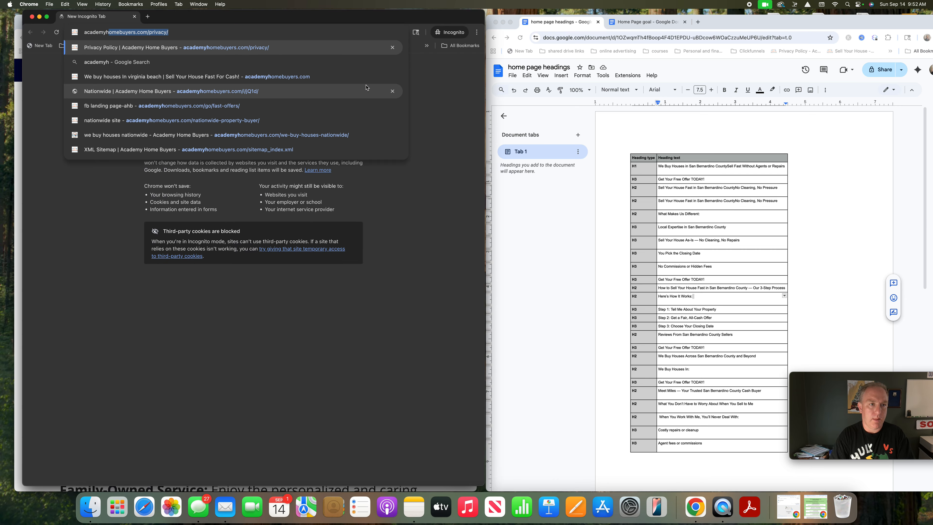
{"action": "key", "text": "BackSpace"}
{"action": "key", "text": "BackSpace"}
{"action": "key", "text": "BackSpace"}
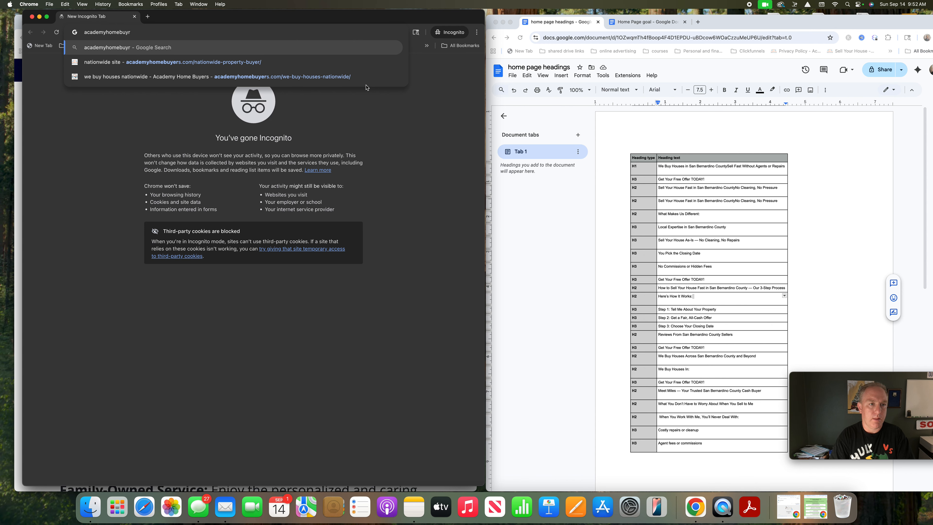
{"action": "type", "text": "ers.com"}
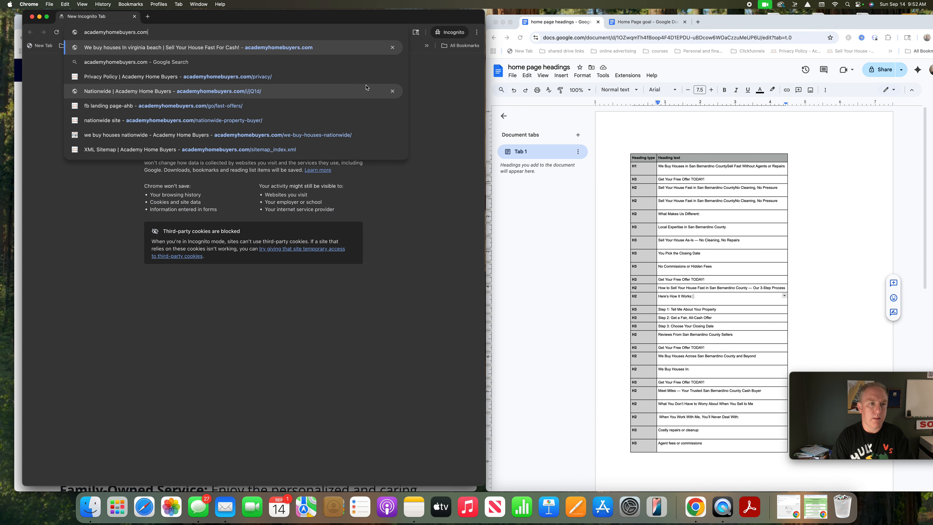
{"action": "key", "text": "Return"}
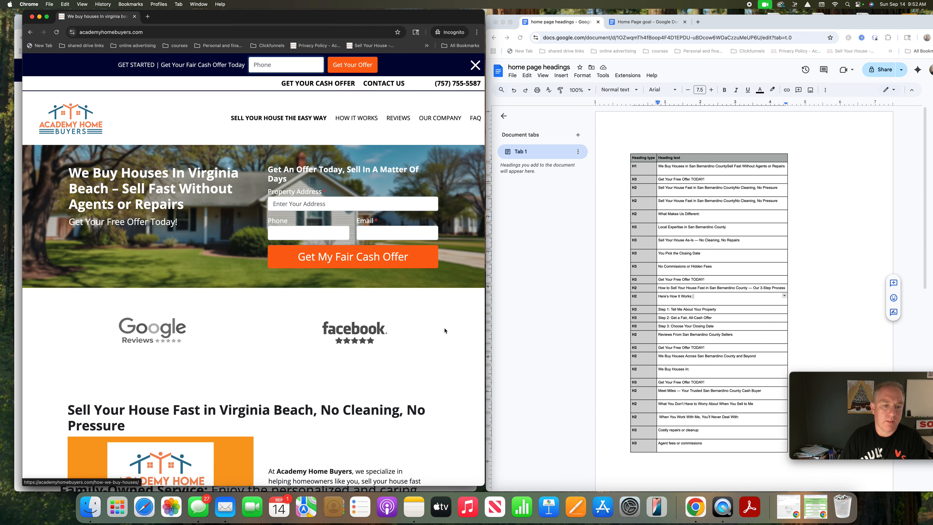
Review the live homepage's benefits list, put the incognito window away and compare it with the preview's shaded groups.
{"action": "scroll", "coordinate": [362, 317], "scroll_direction": "down", "scroll_amount": 7}
{"action": "scroll", "coordinate": [362, 317], "scroll_direction": "down", "scroll_amount": 9}
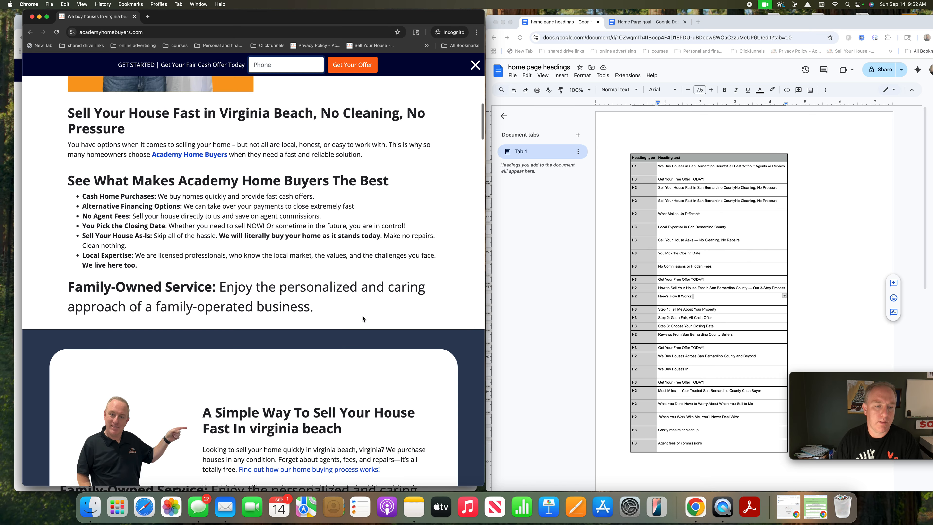
{"action": "scroll", "coordinate": [363, 316], "scroll_direction": "up", "scroll_amount": 5}
{"action": "scroll", "coordinate": [363, 316], "scroll_direction": "up", "scroll_amount": 2}
{"action": "scroll", "coordinate": [363, 316], "scroll_direction": "down", "scroll_amount": 4}
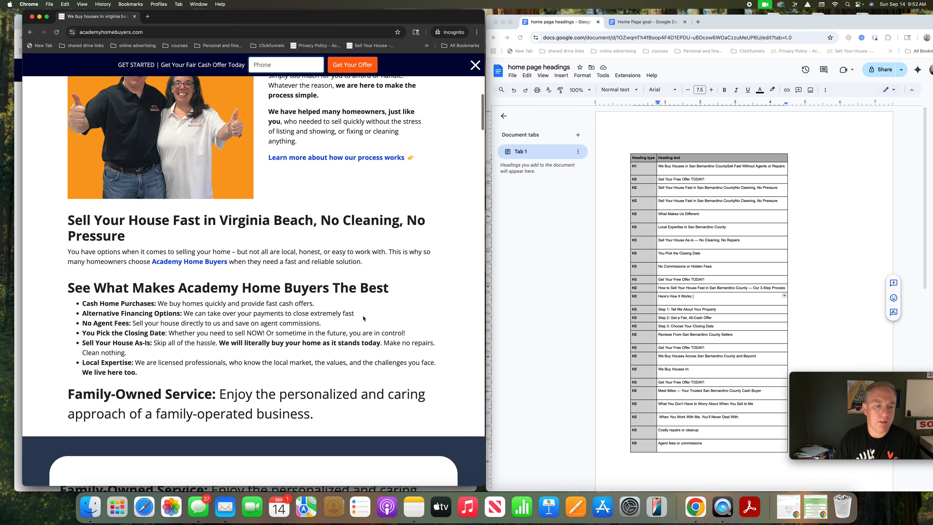
{"action": "scroll", "coordinate": [362, 318], "scroll_direction": "up", "scroll_amount": 8}
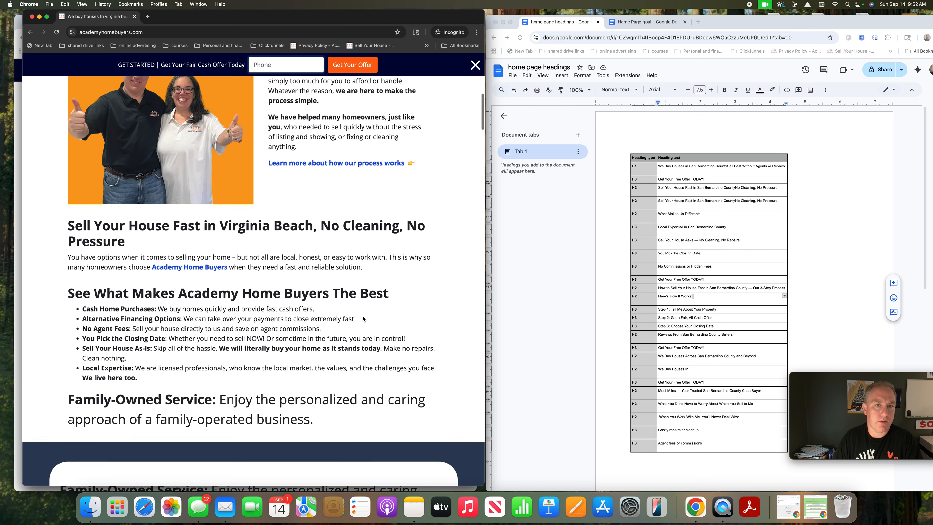
{"action": "scroll", "coordinate": [250, 265], "scroll_direction": "up", "scroll_amount": 1}
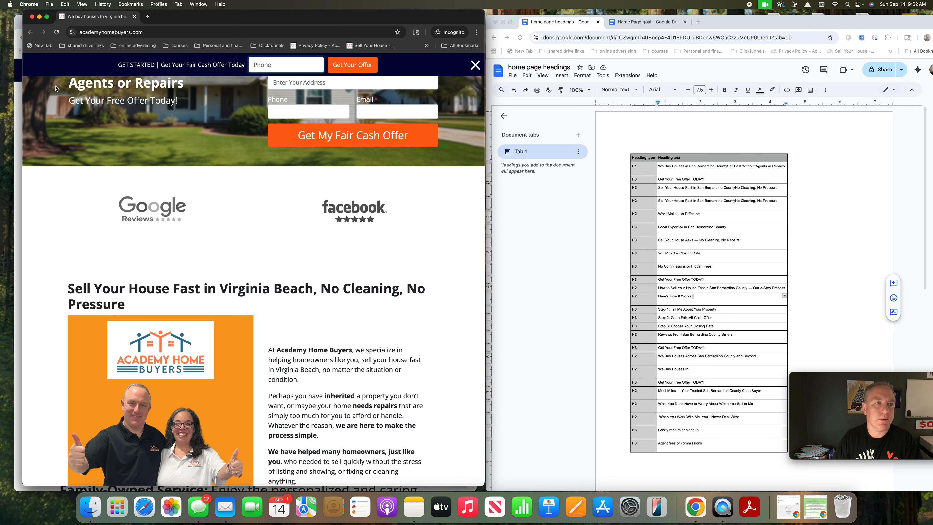
{"action": "left_click", "coordinate": [33, 17]}
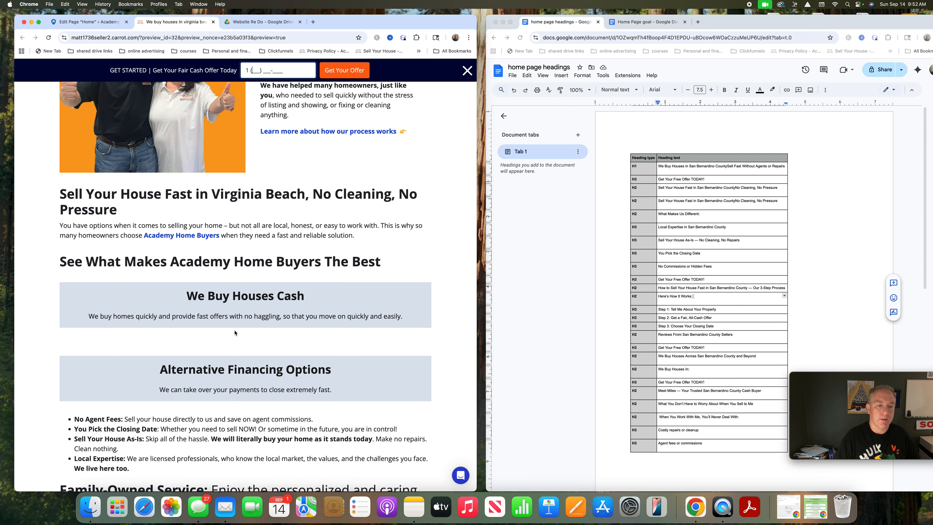
{"action": "scroll", "coordinate": [242, 335], "scroll_direction": "down", "scroll_amount": 3}
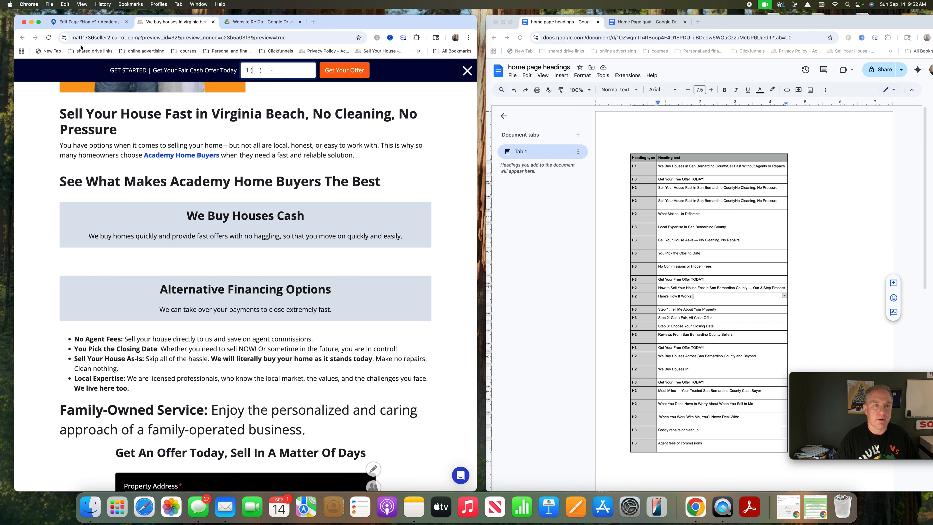
Return to the homepage editor and check the lead form and the section below it against the heading outline.
{"action": "left_click", "coordinate": [87, 22]}
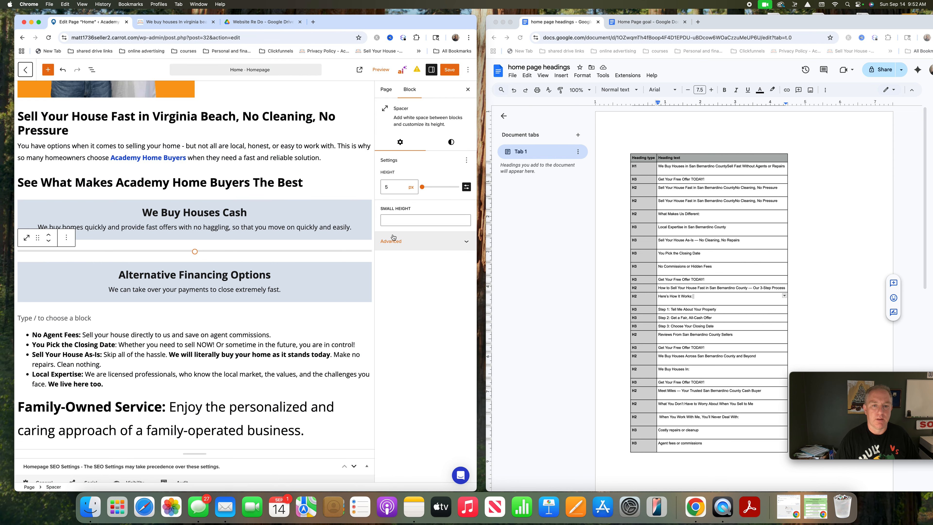
{"action": "left_click", "coordinate": [462, 246]}
{"action": "left_click", "coordinate": [462, 246]}
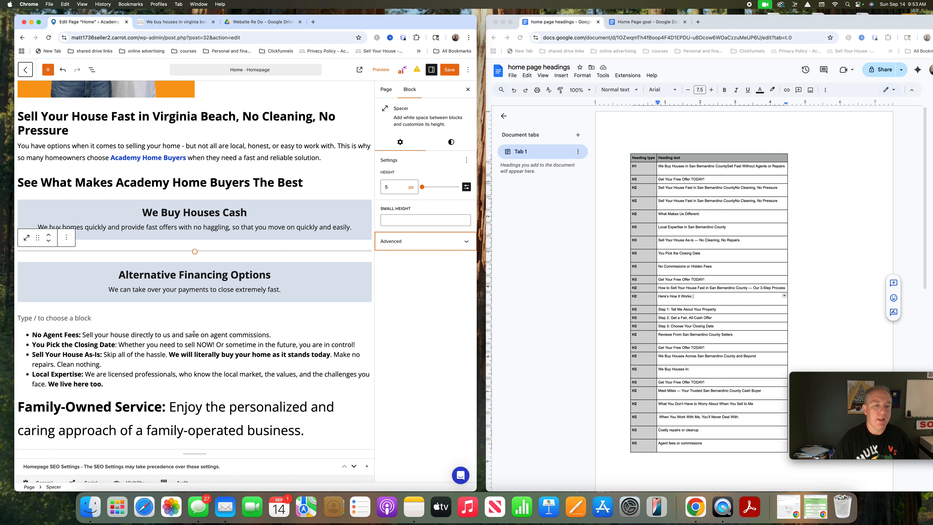
{"action": "scroll", "coordinate": [191, 337], "scroll_direction": "down", "scroll_amount": 3}
{"action": "scroll", "coordinate": [191, 336], "scroll_direction": "down", "scroll_amount": 5}
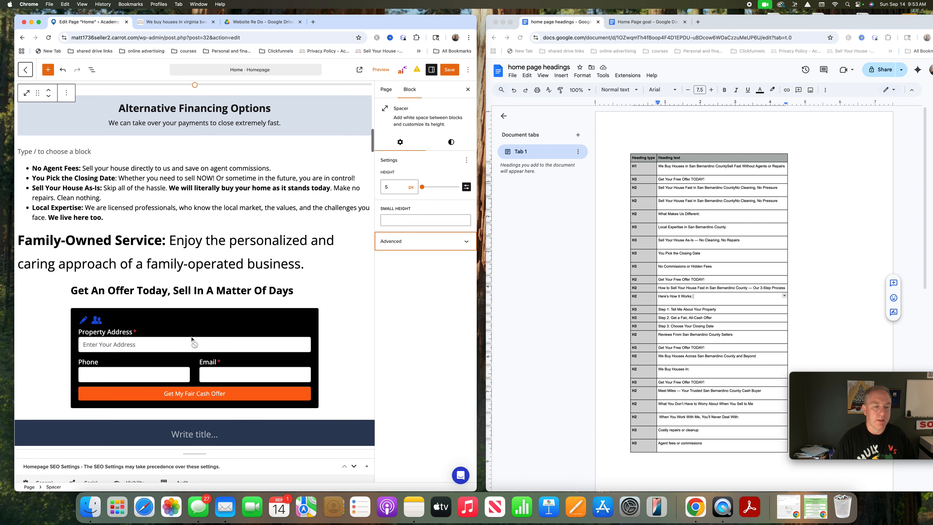
{"action": "scroll", "coordinate": [184, 339], "scroll_direction": "down", "scroll_amount": 1}
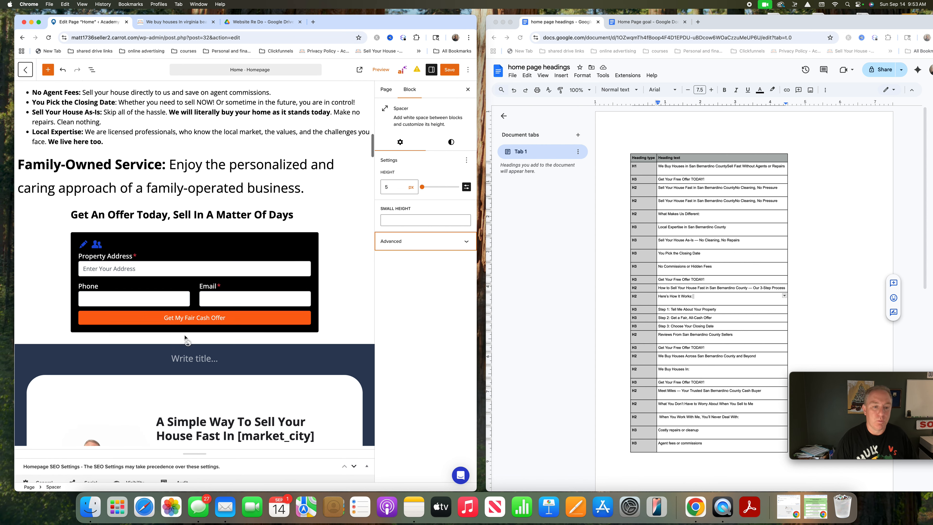
{"action": "scroll", "coordinate": [185, 336], "scroll_direction": "down", "scroll_amount": 2}
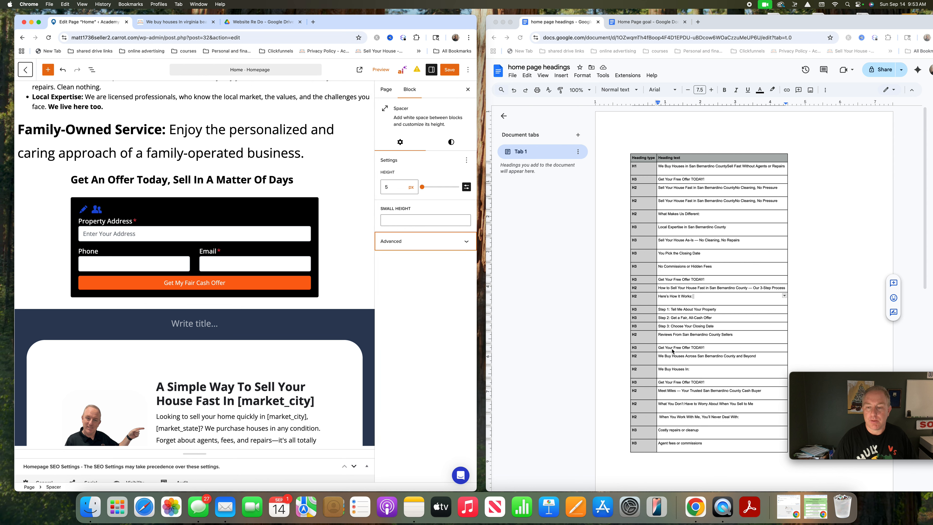
{"action": "scroll", "coordinate": [672, 351], "scroll_direction": "down", "scroll_amount": 2}
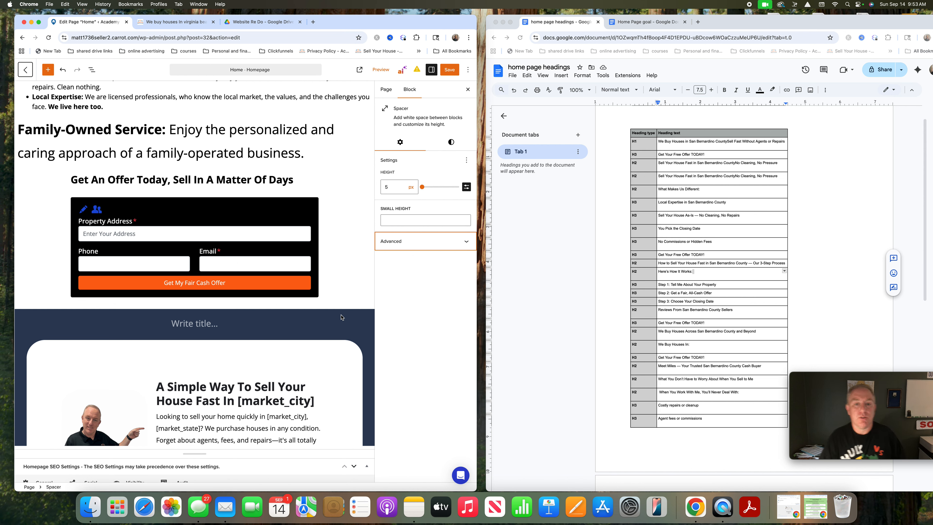
{"action": "scroll", "coordinate": [269, 293], "scroll_direction": "up", "scroll_amount": 5}
{"action": "left_click", "coordinate": [308, 330]}
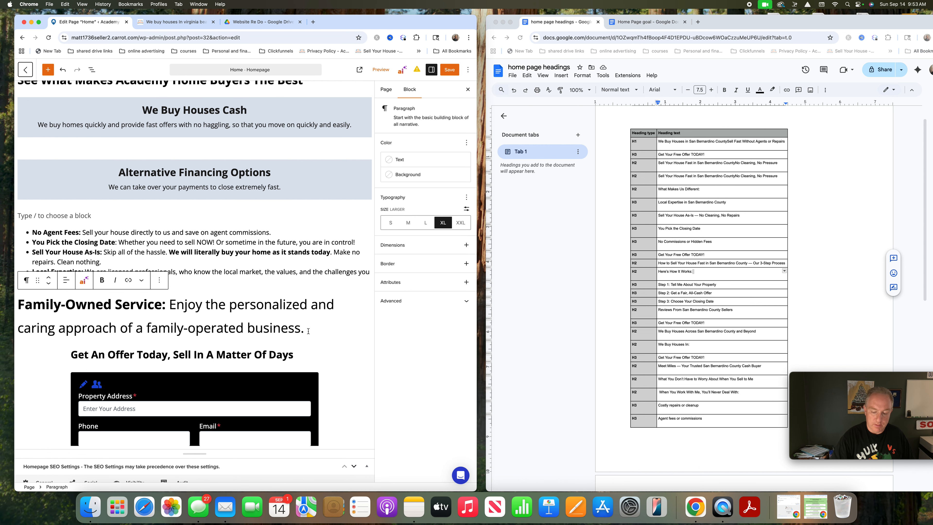
{"action": "key", "text": "Return"}
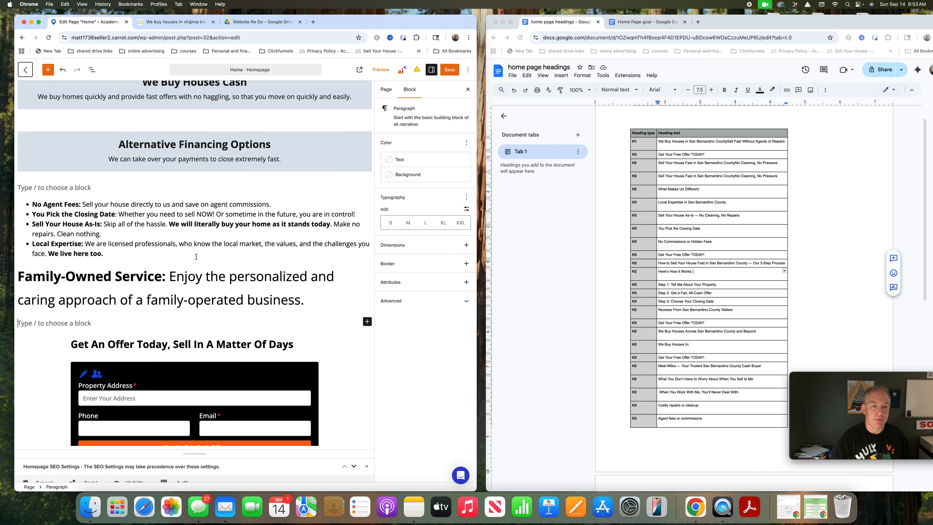
{"action": "key", "text": "super+z"}
Save the homepage and return to the shaded benefit groups.
{"action": "left_click", "coordinate": [451, 72]}
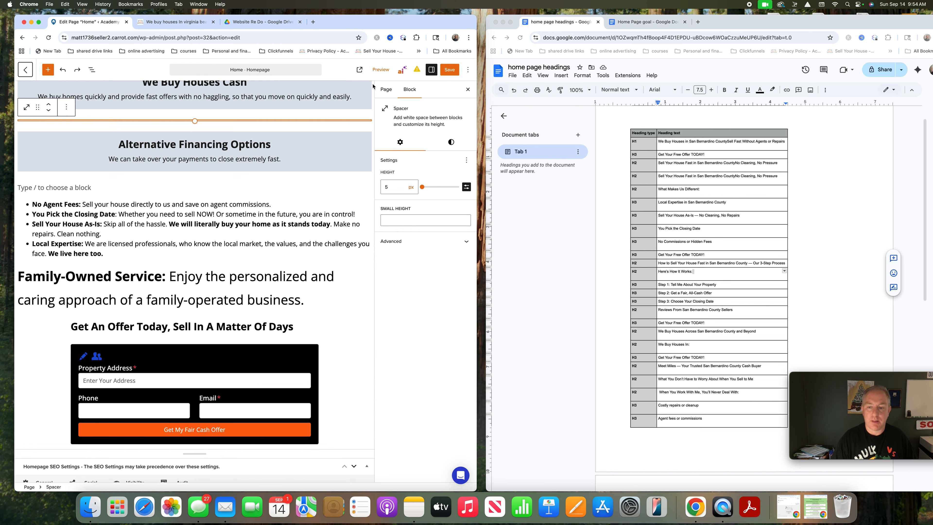
{"action": "scroll", "coordinate": [325, 155], "scroll_direction": "up", "scroll_amount": 2}
{"action": "scroll", "coordinate": [319, 156], "scroll_direction": "up", "scroll_amount": 6}
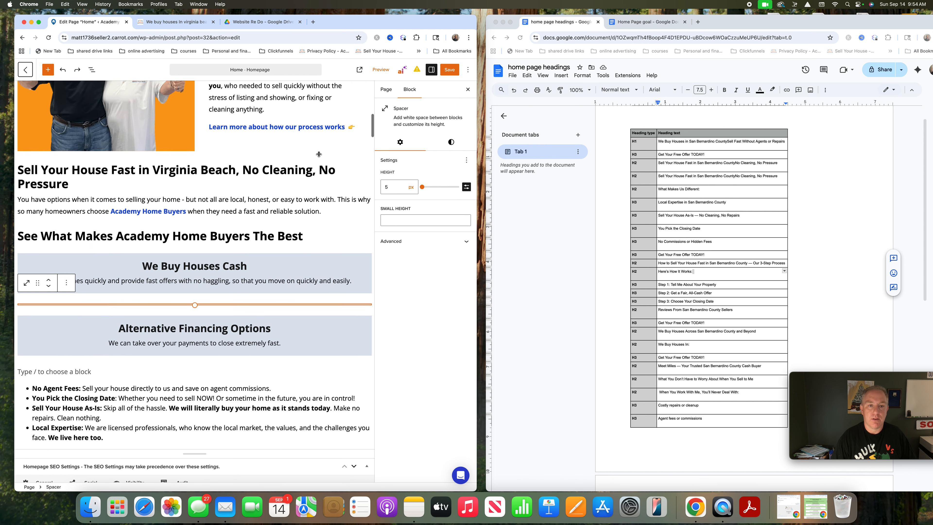